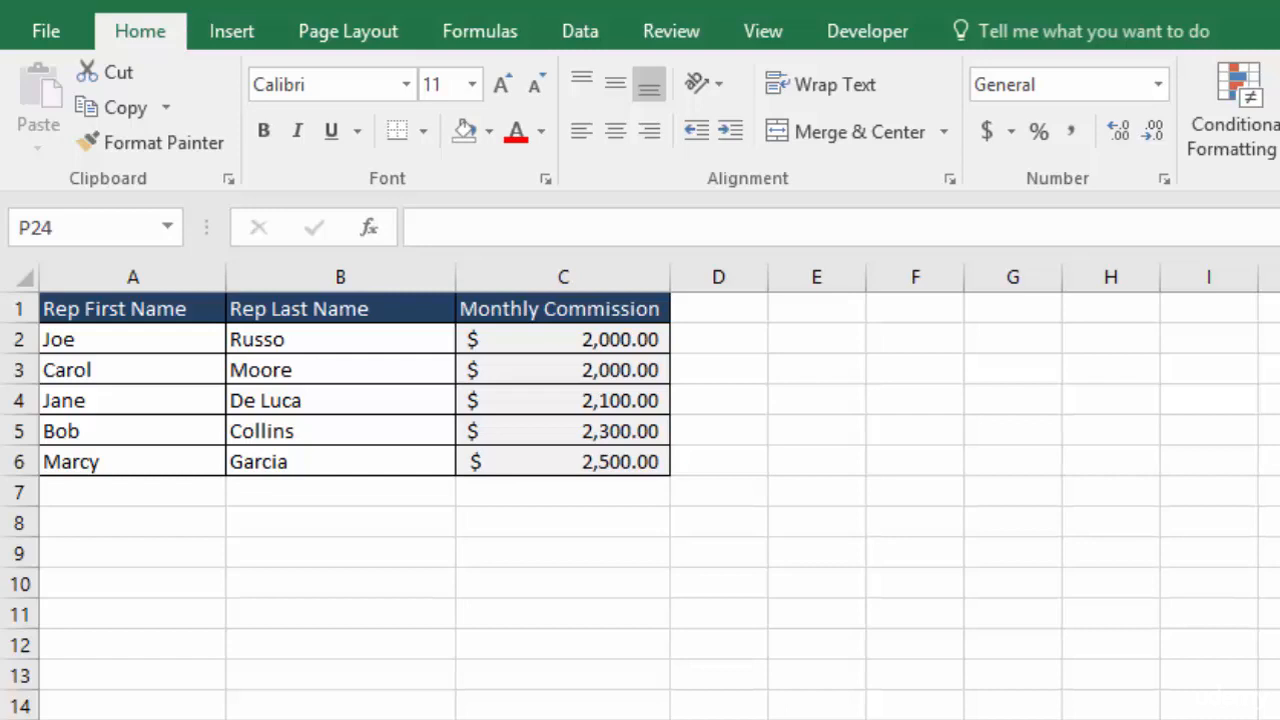
Insert a blank column between the Rep Last Name and Monthly Commission columns.
click(347, 279)
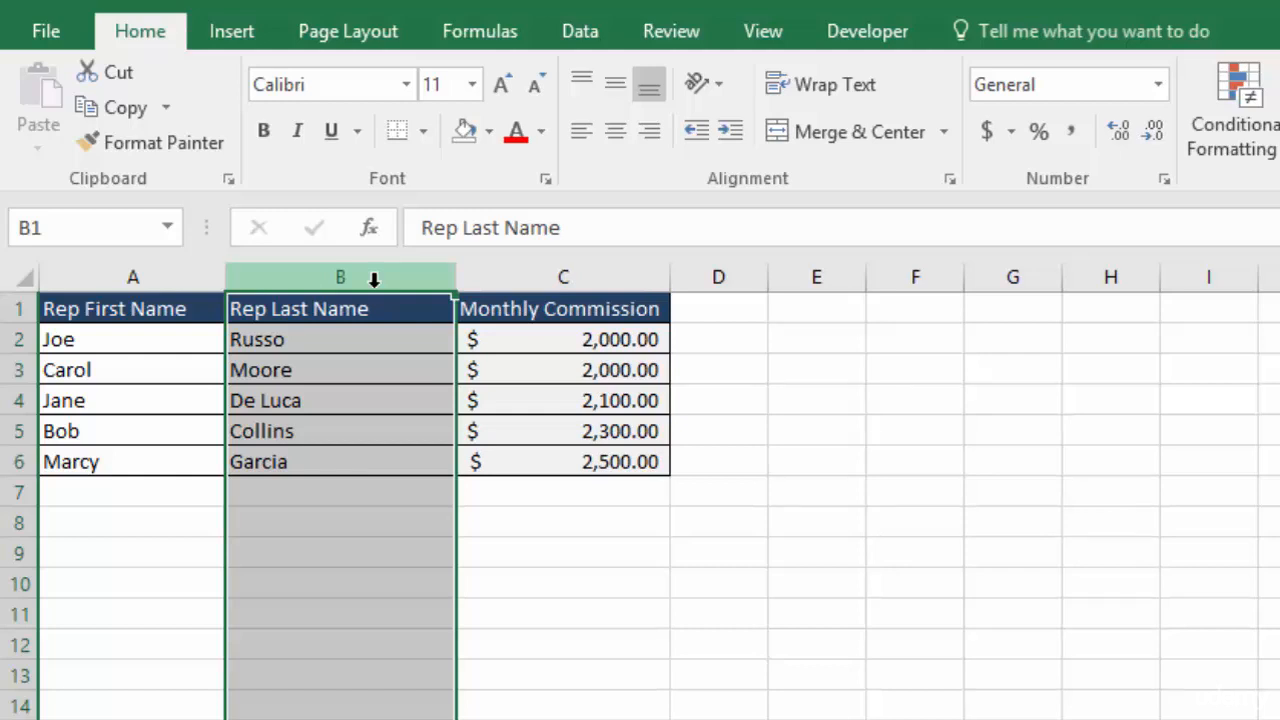
click(524, 277)
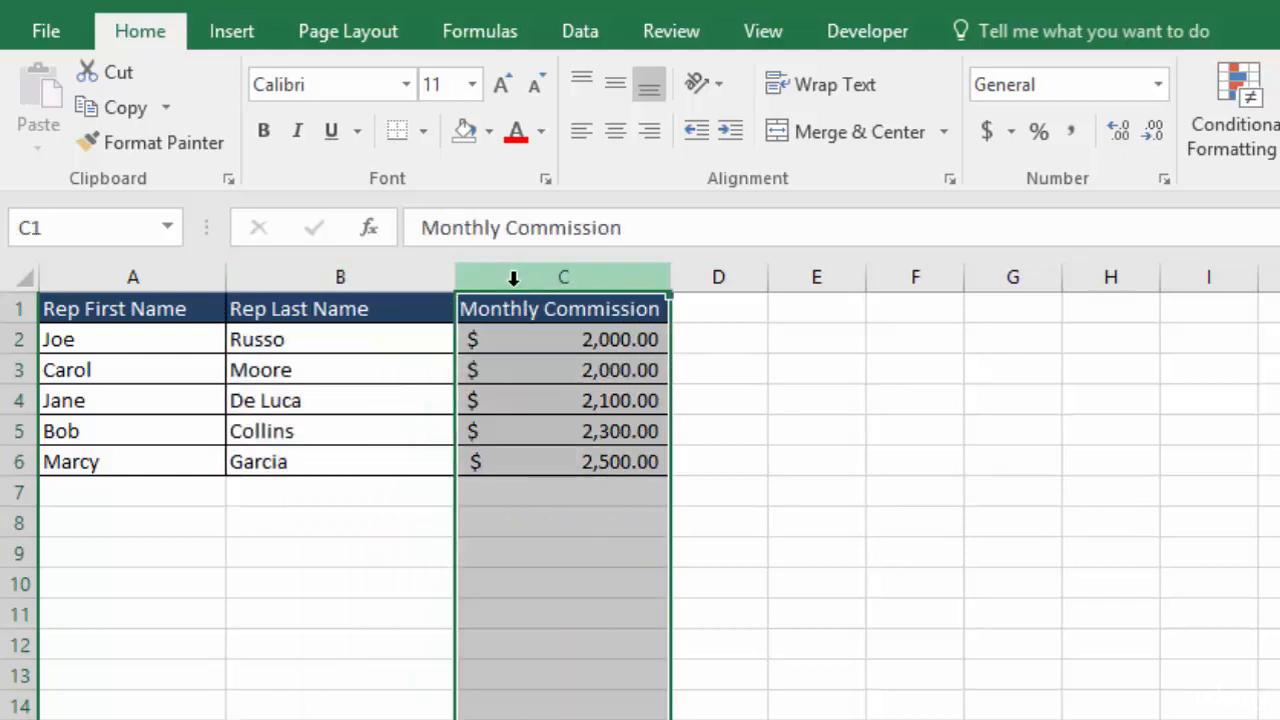
right_click(516, 284)
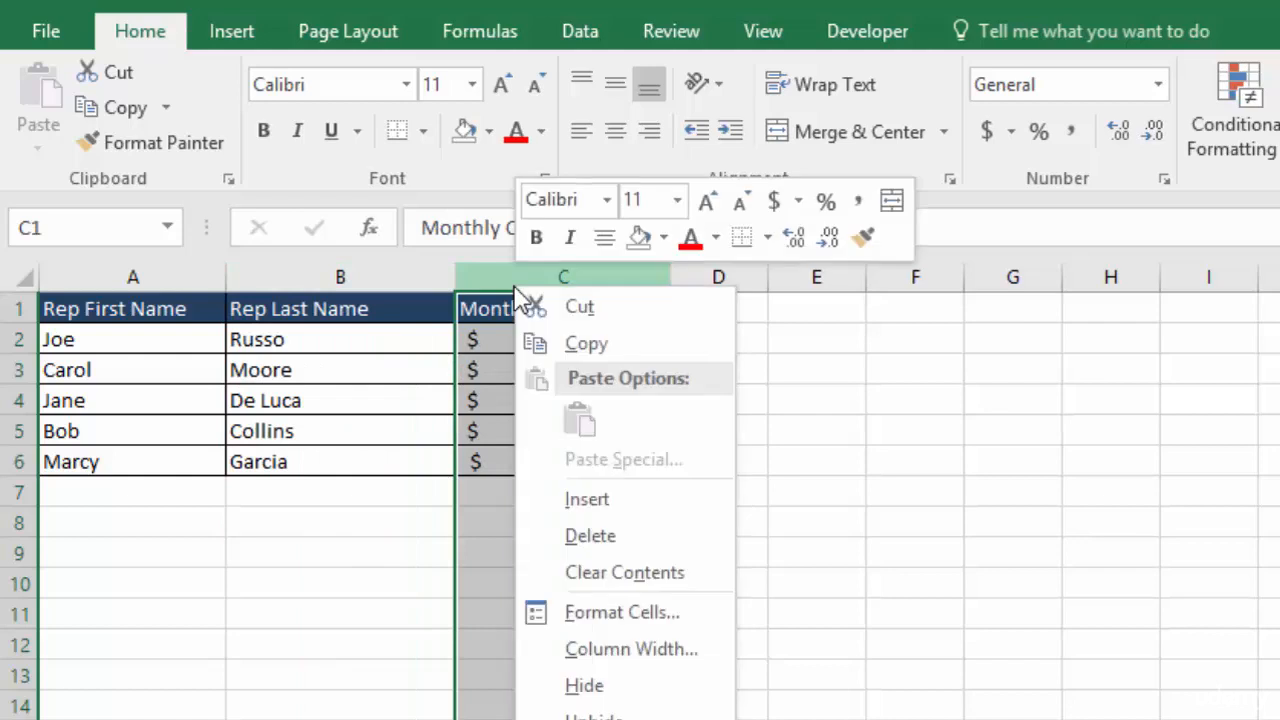
click(608, 498)
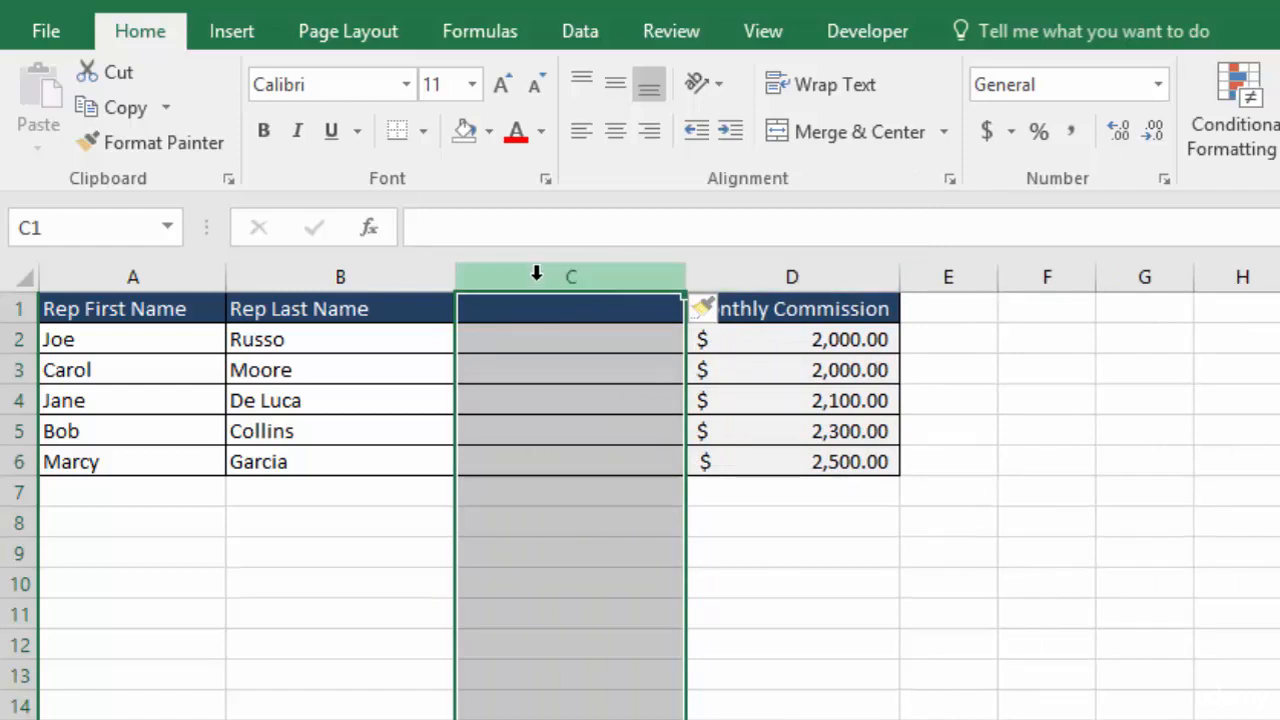
Enter a CONCATENATE formula in cell C2 that joins A2 and B2.
click(514, 337)
text(=)
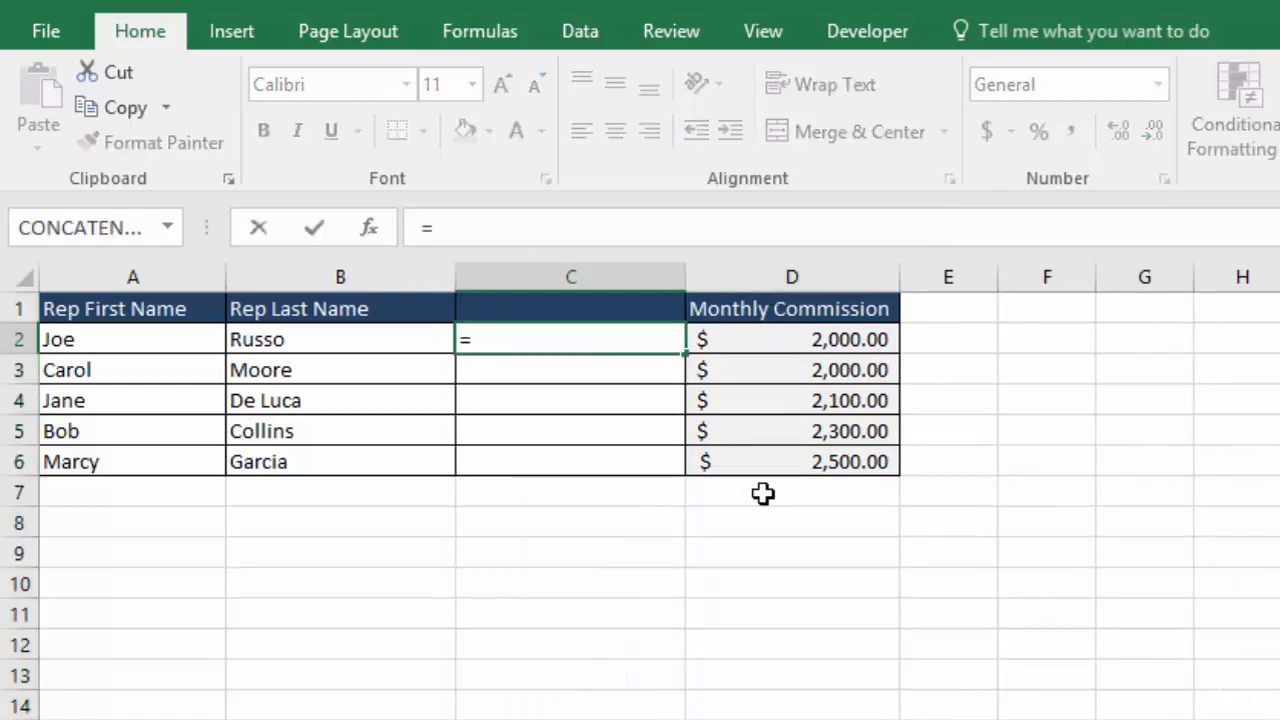
text(conc)
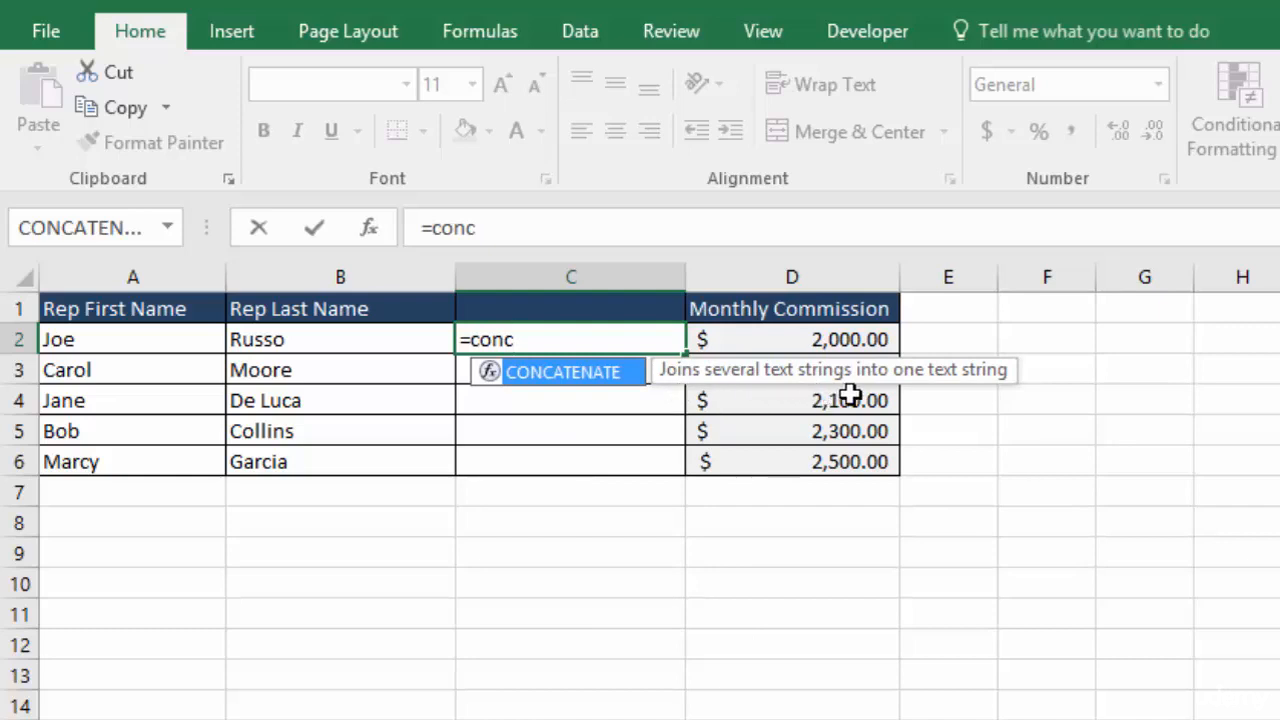
double_click(578, 378)
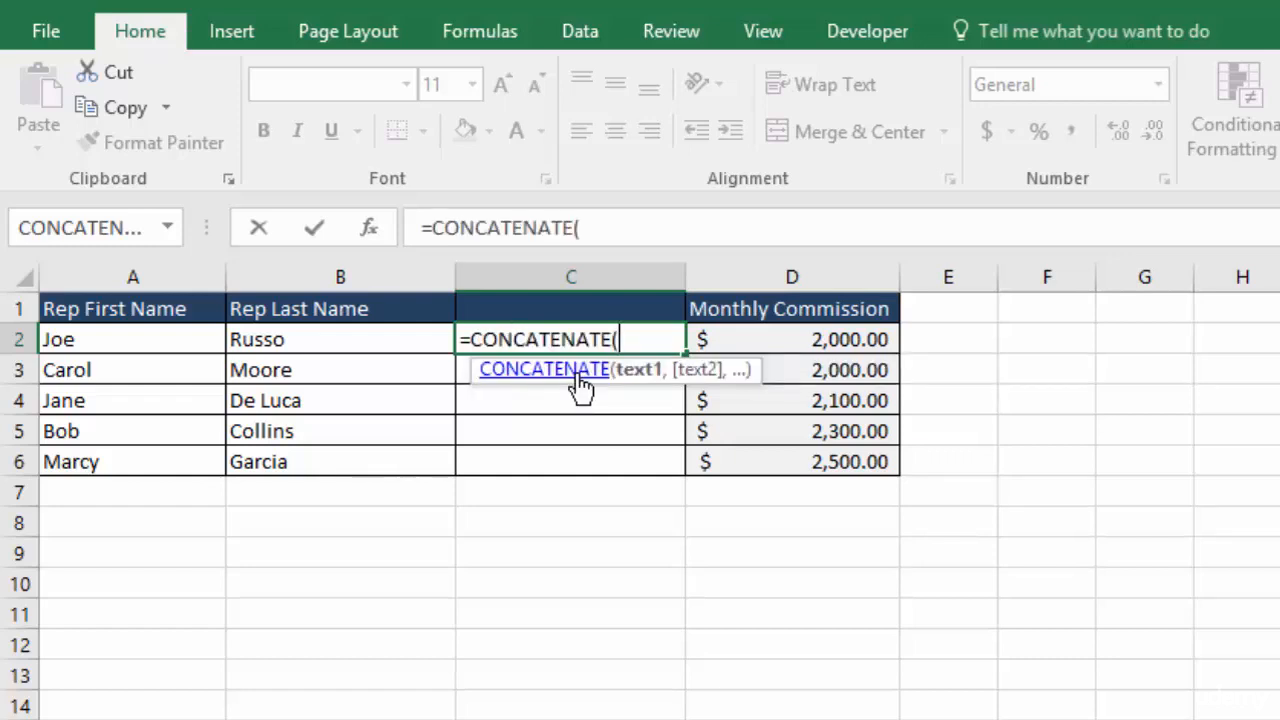
click(98, 341)
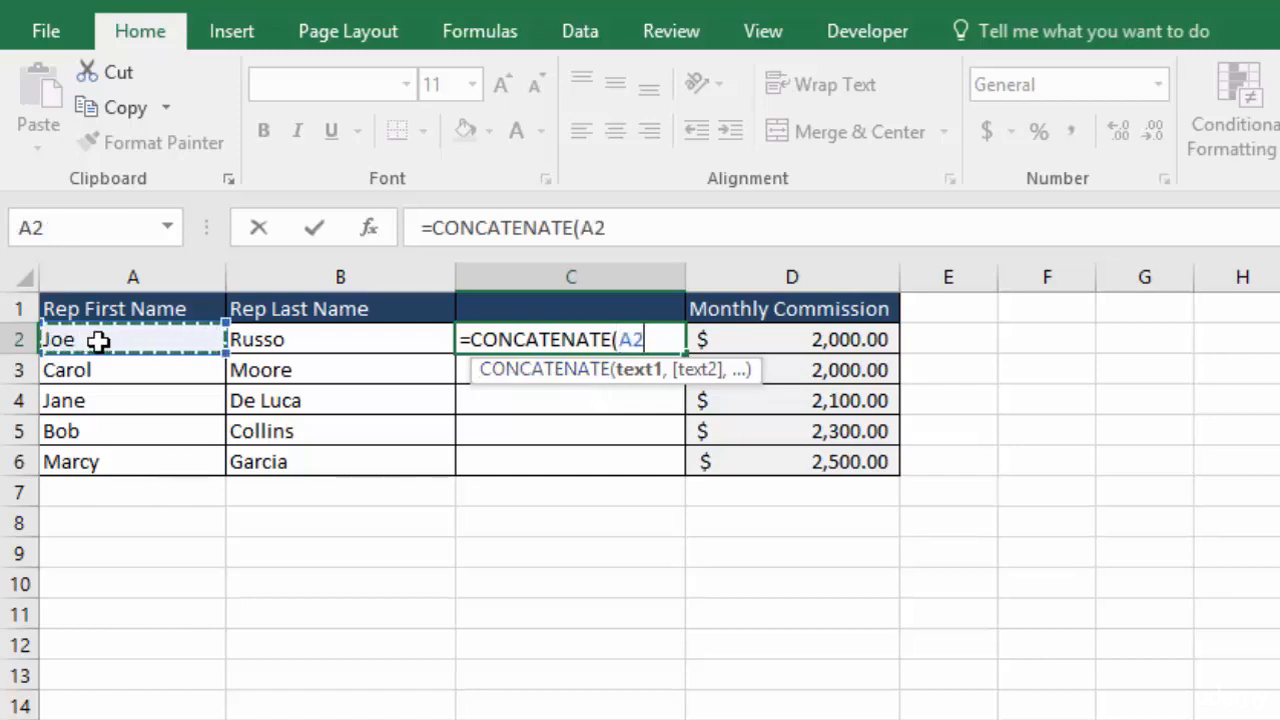
text(,)
click(341, 341)
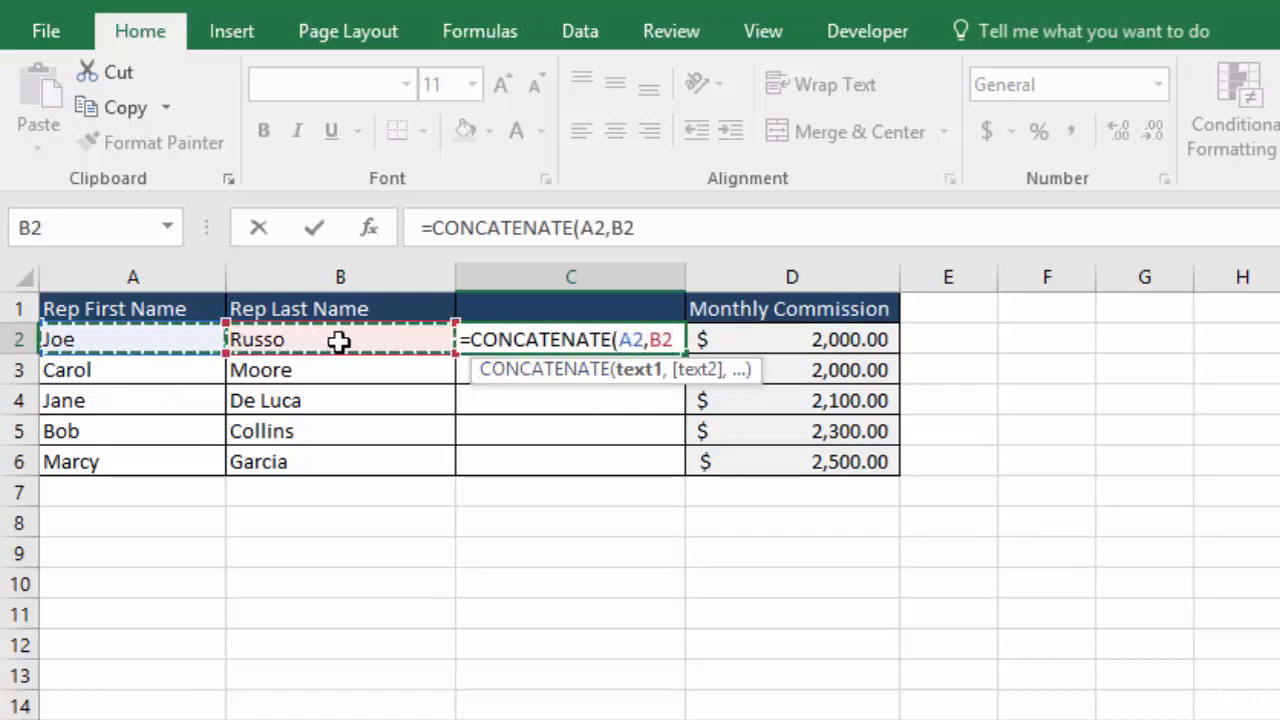
key(Return)
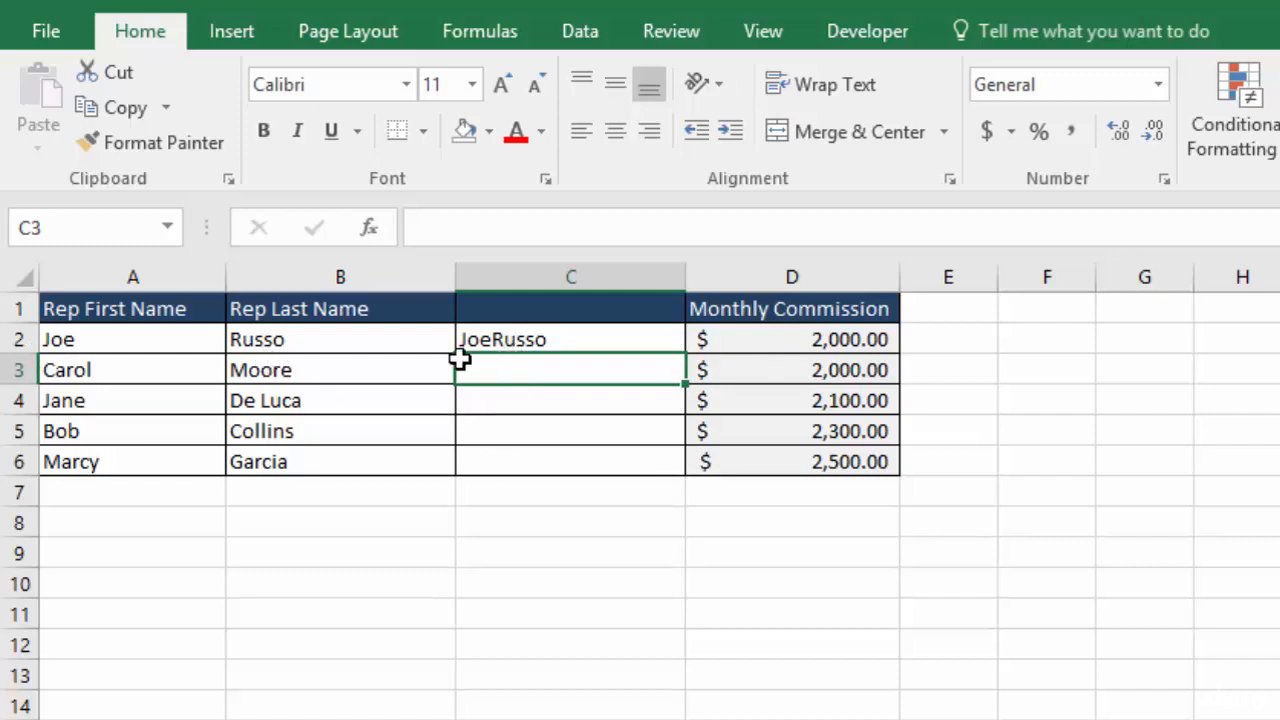
Edit the C2 formula to =CONCATENATE(A2," ",B2) so a space separates the first and last names.
double_click(530, 340)
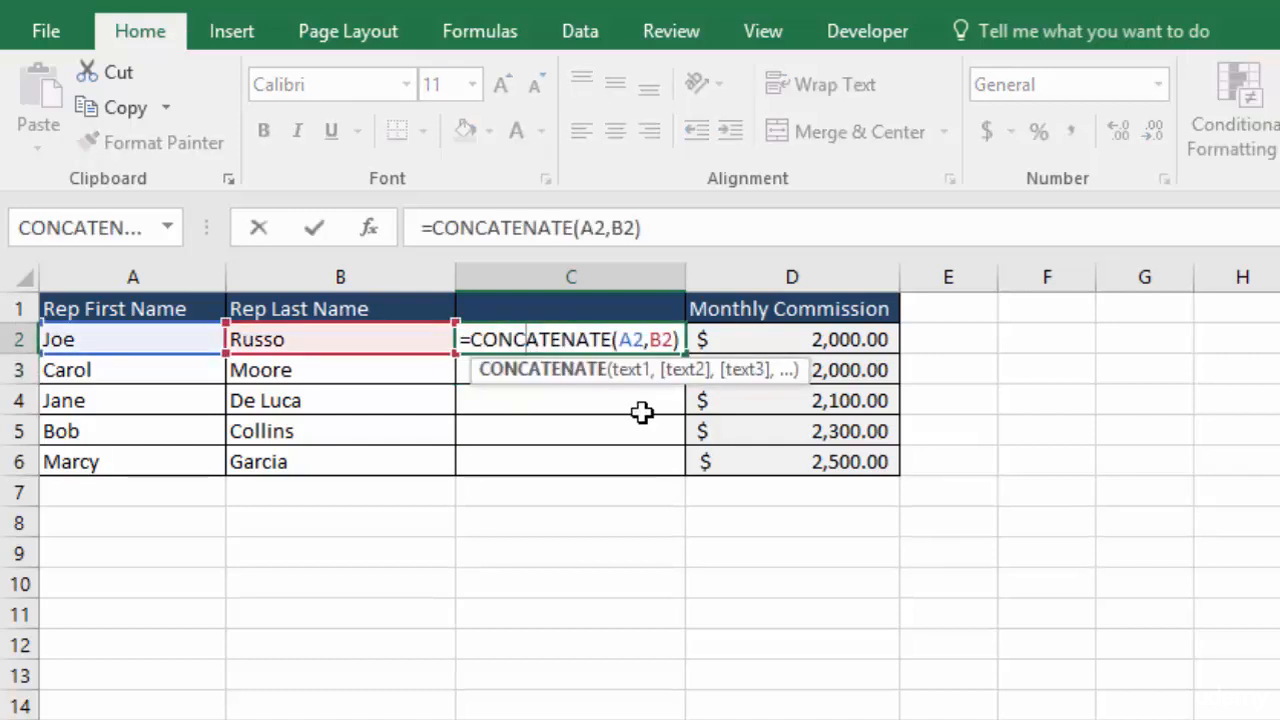
click(645, 340)
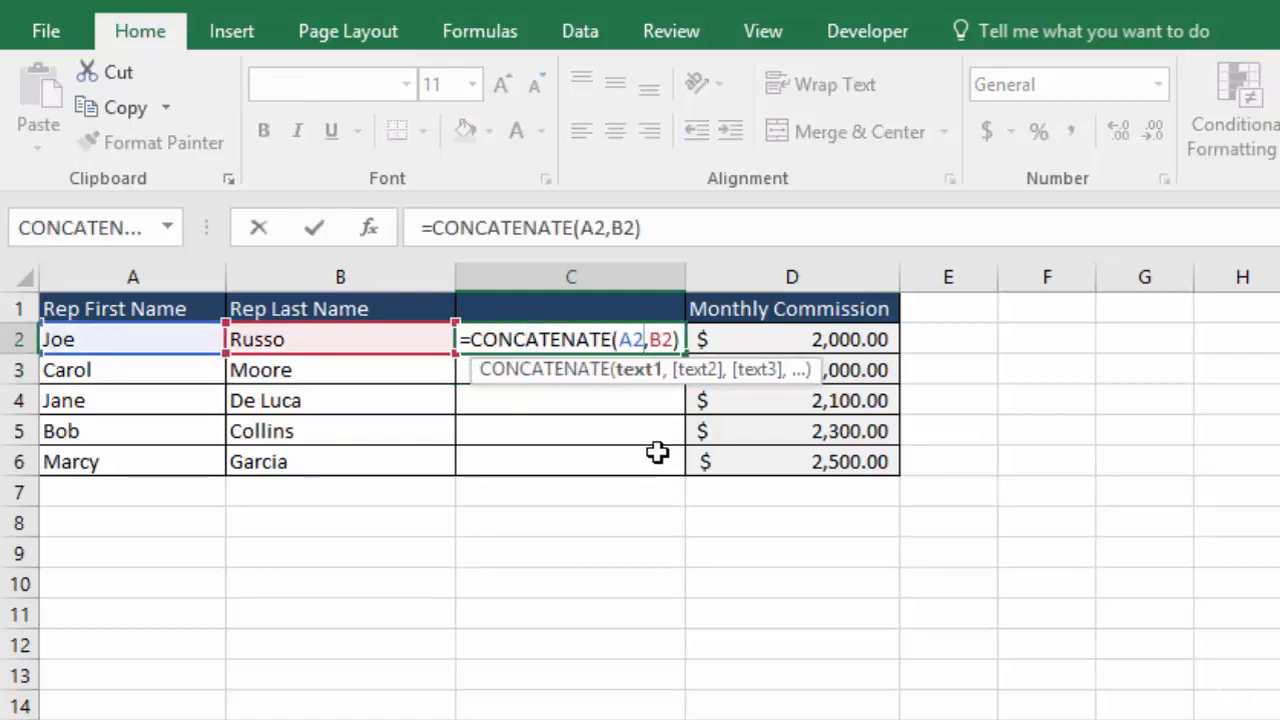
key(Right)
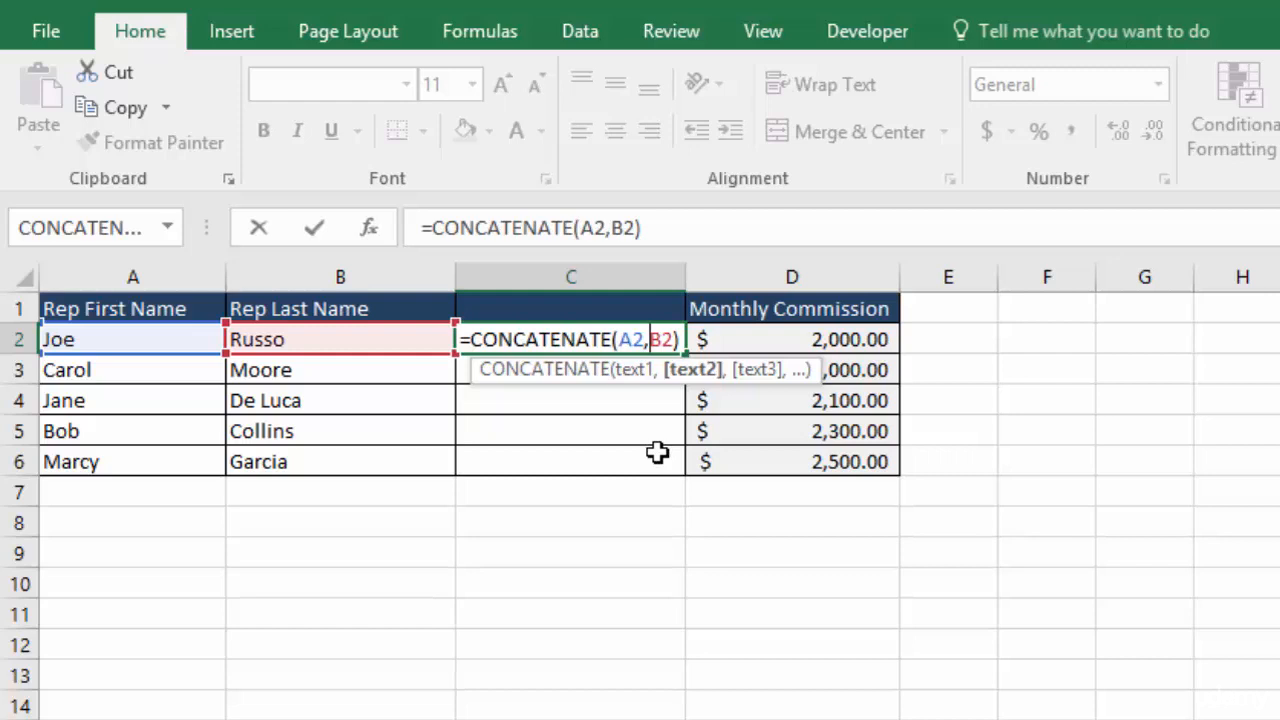
text(")
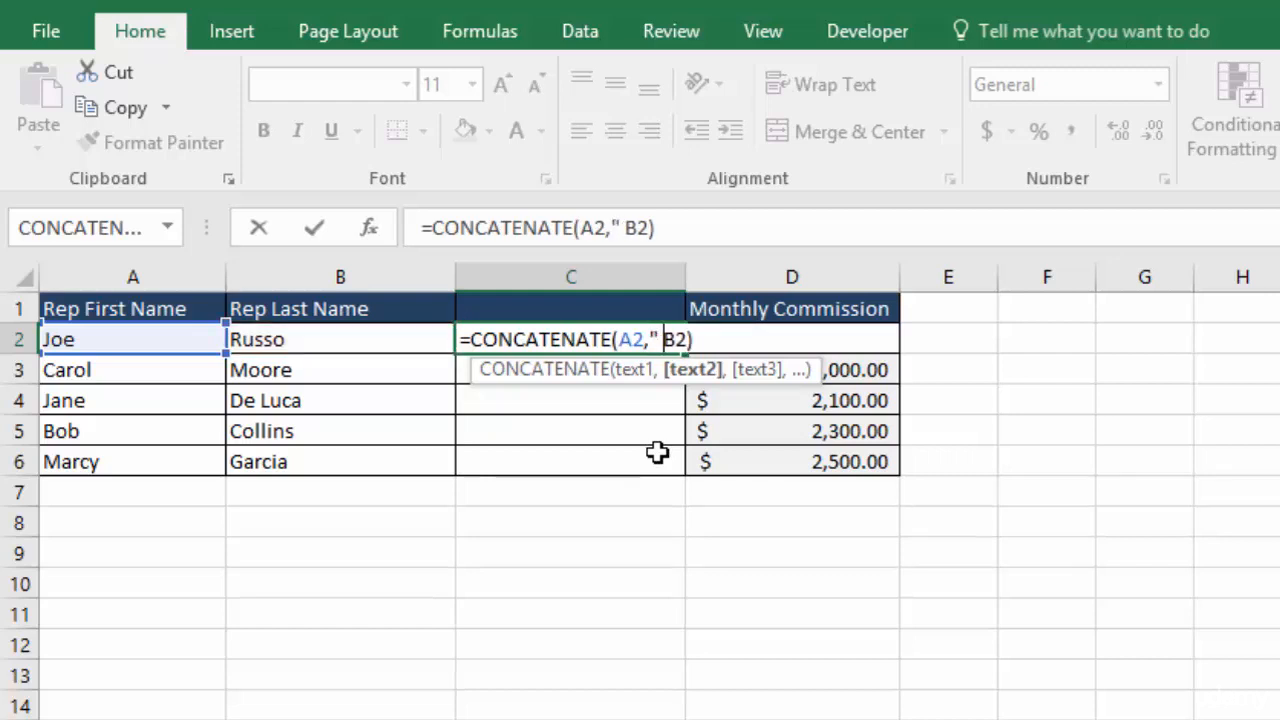
text( ")
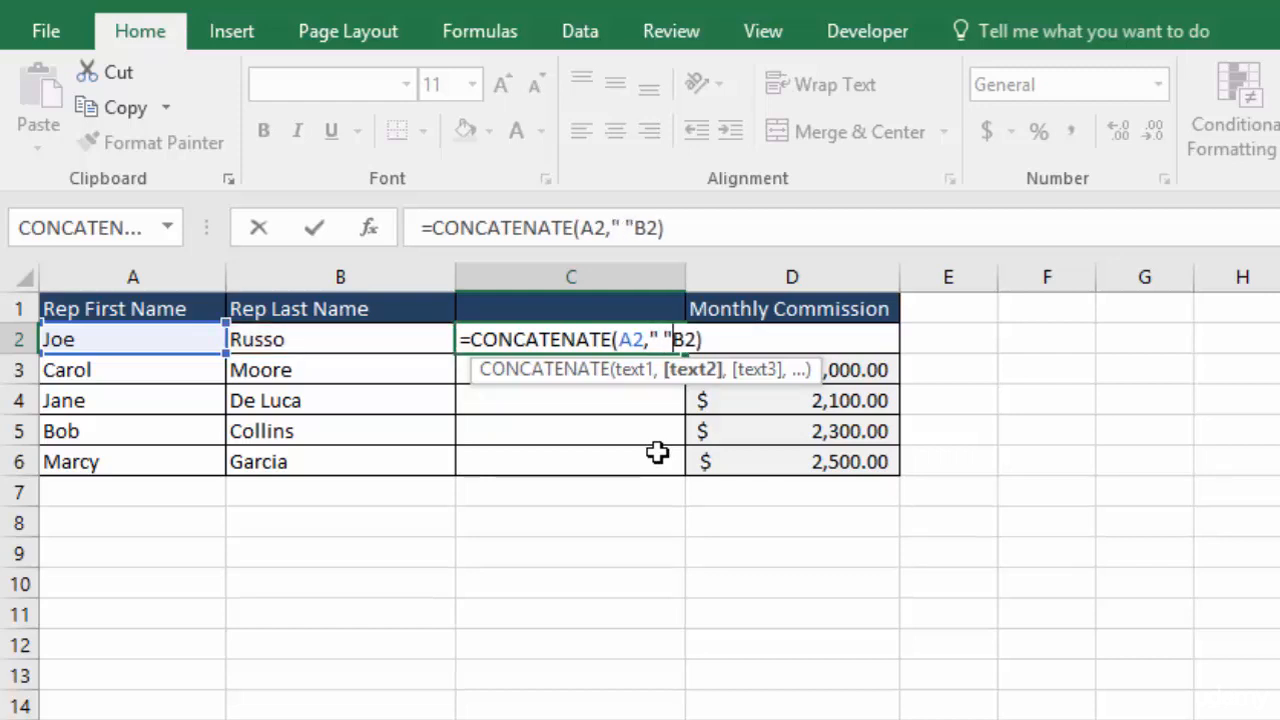
text(,)
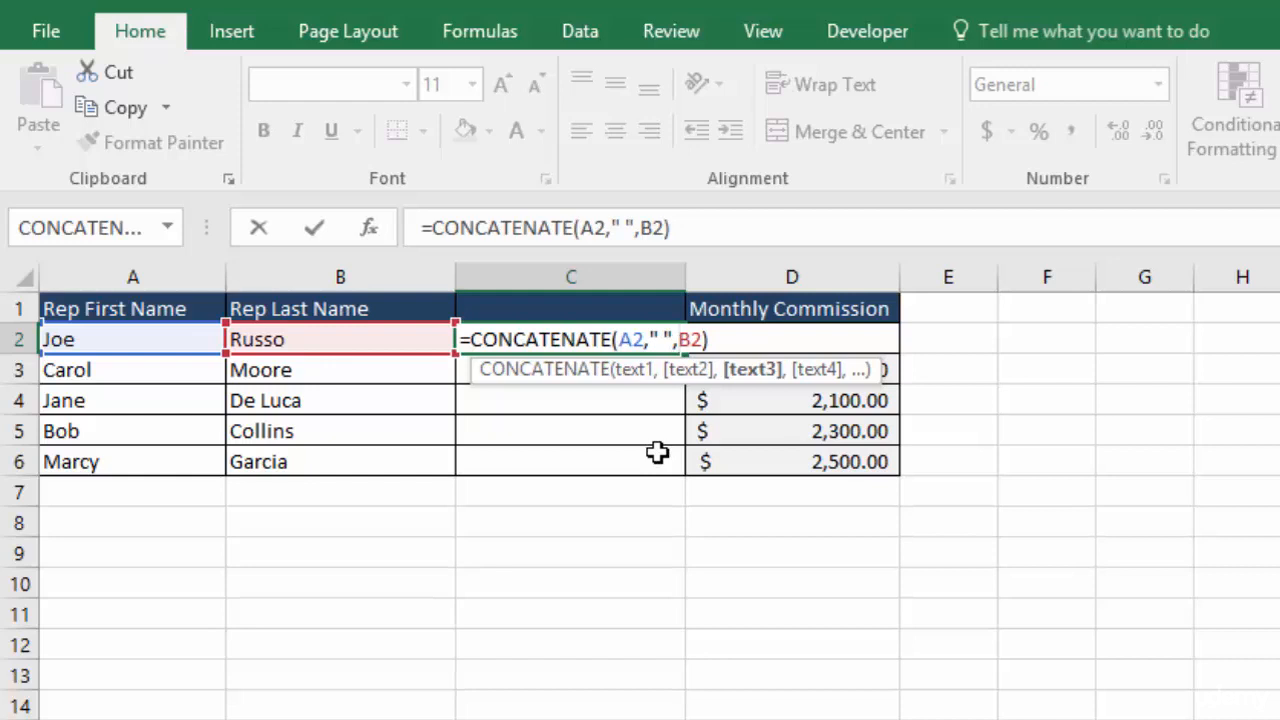
click(661, 340)
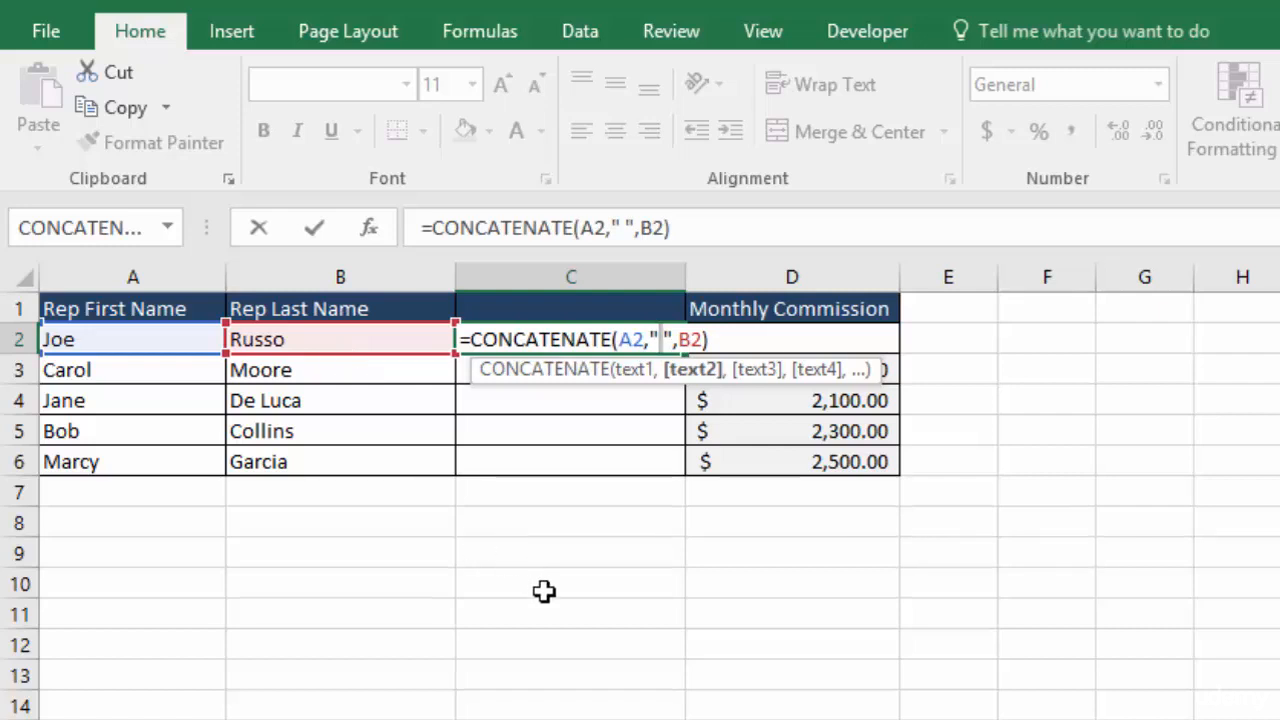
key(Return)
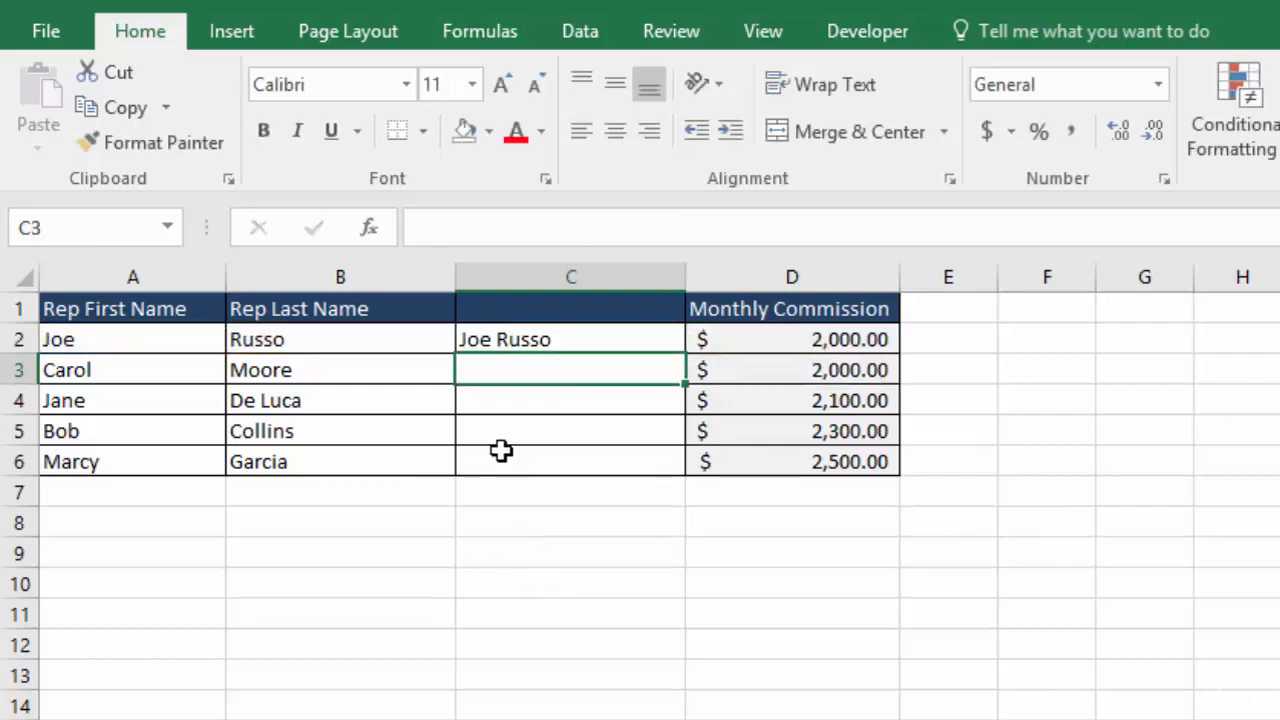
Fill the formula in C2 down through cell C6.
click(599, 340)
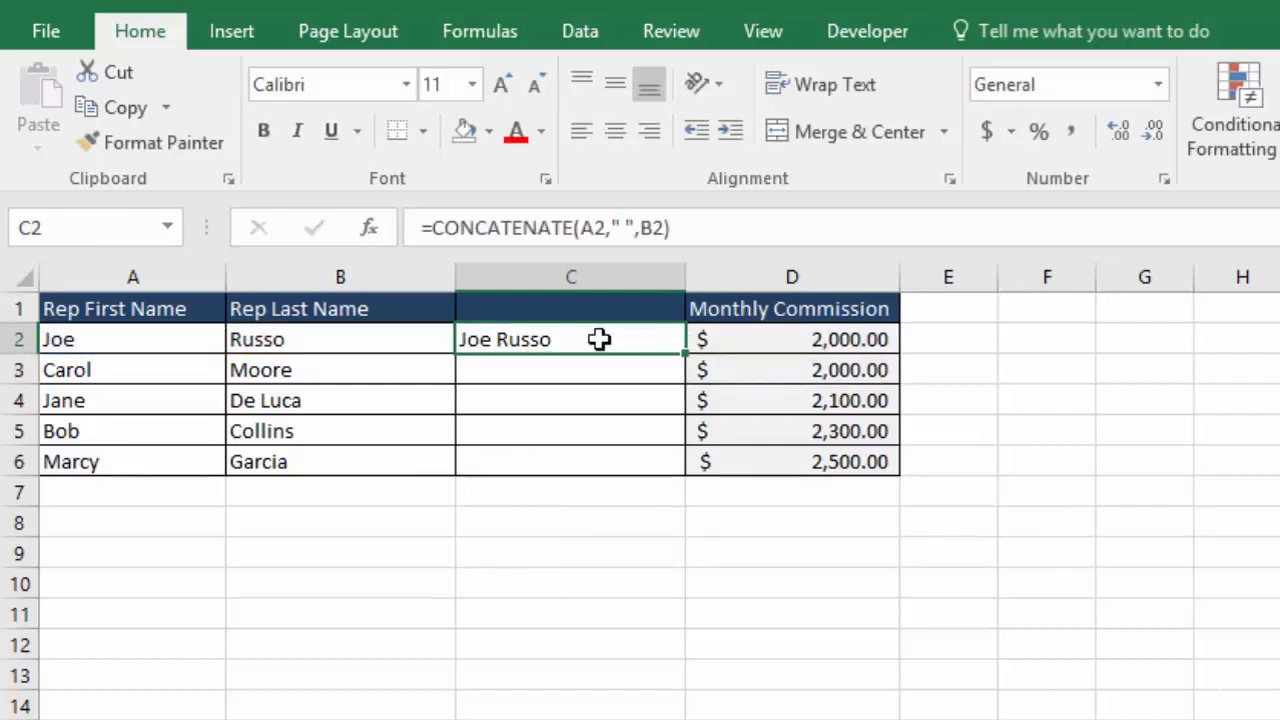
drag(685, 354, 677, 471)
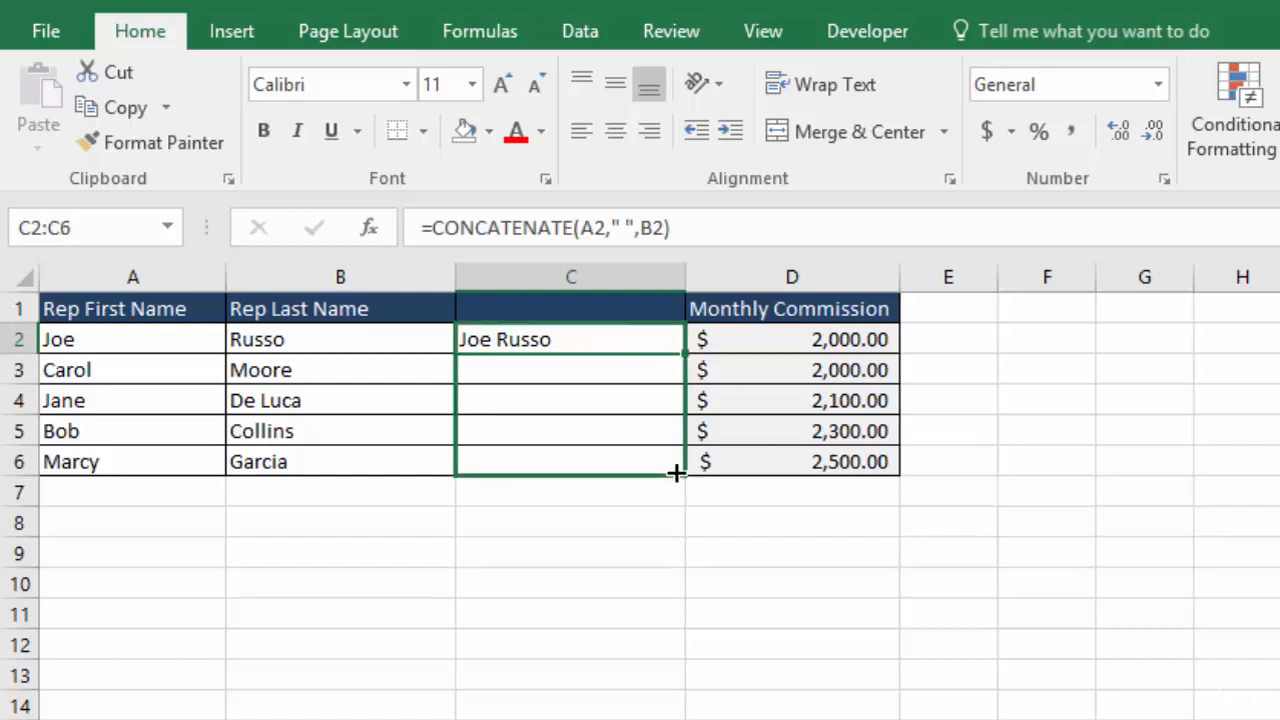
click(786, 470)
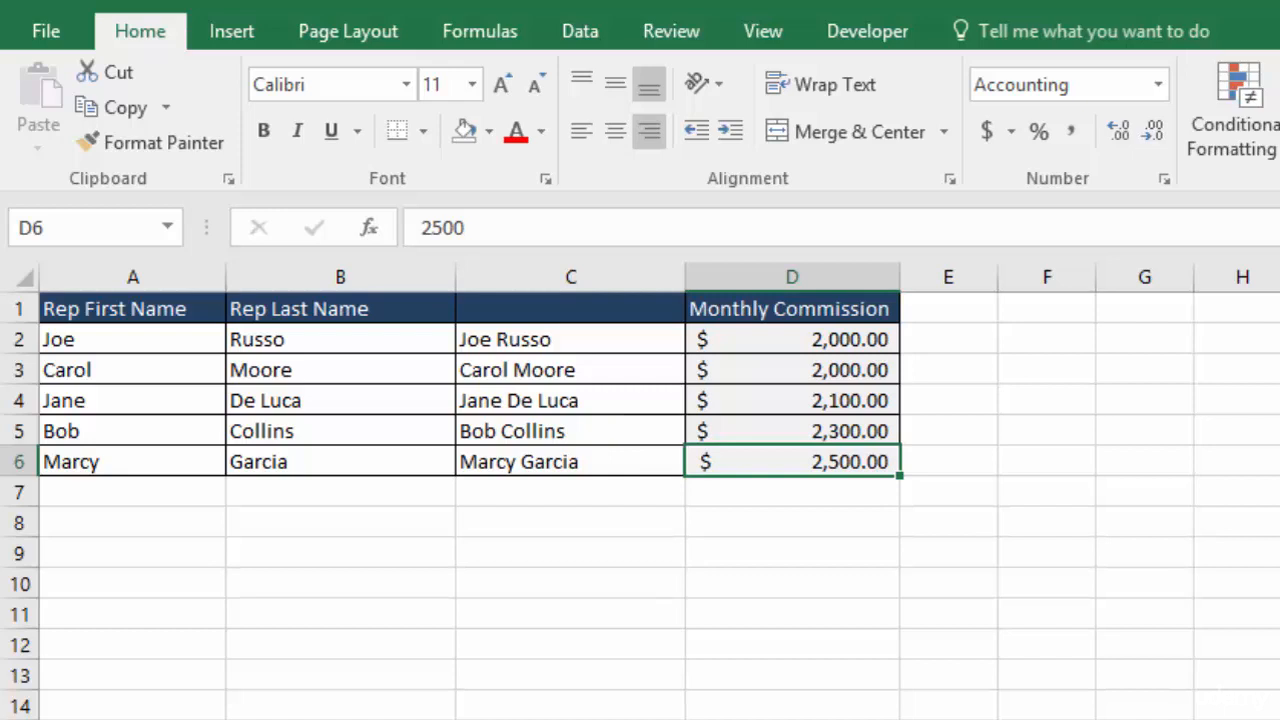
Clear the combined-name formulas from cells C2 to C6.
drag(570, 461, 574, 343)
key(Delete)
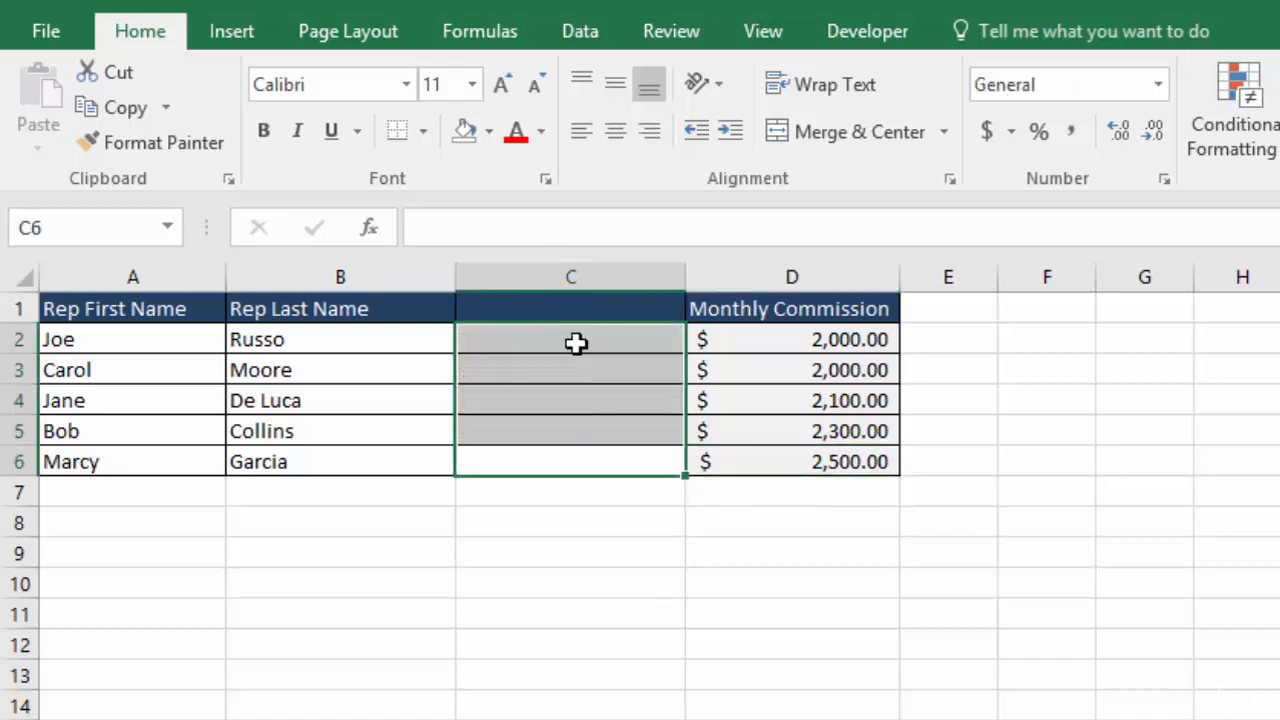
Start a formula in cell C2 by inserting the CONCATENATE function from the Text category of the function library.
click(562, 341)
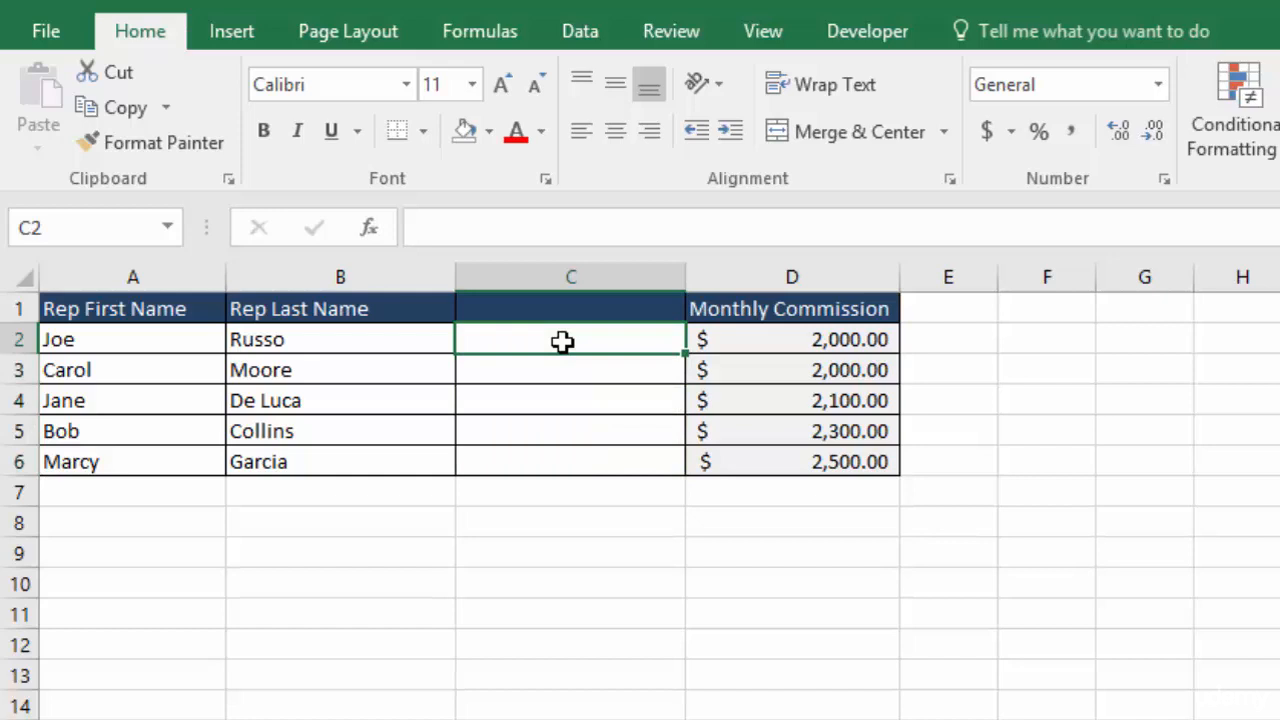
text(=)
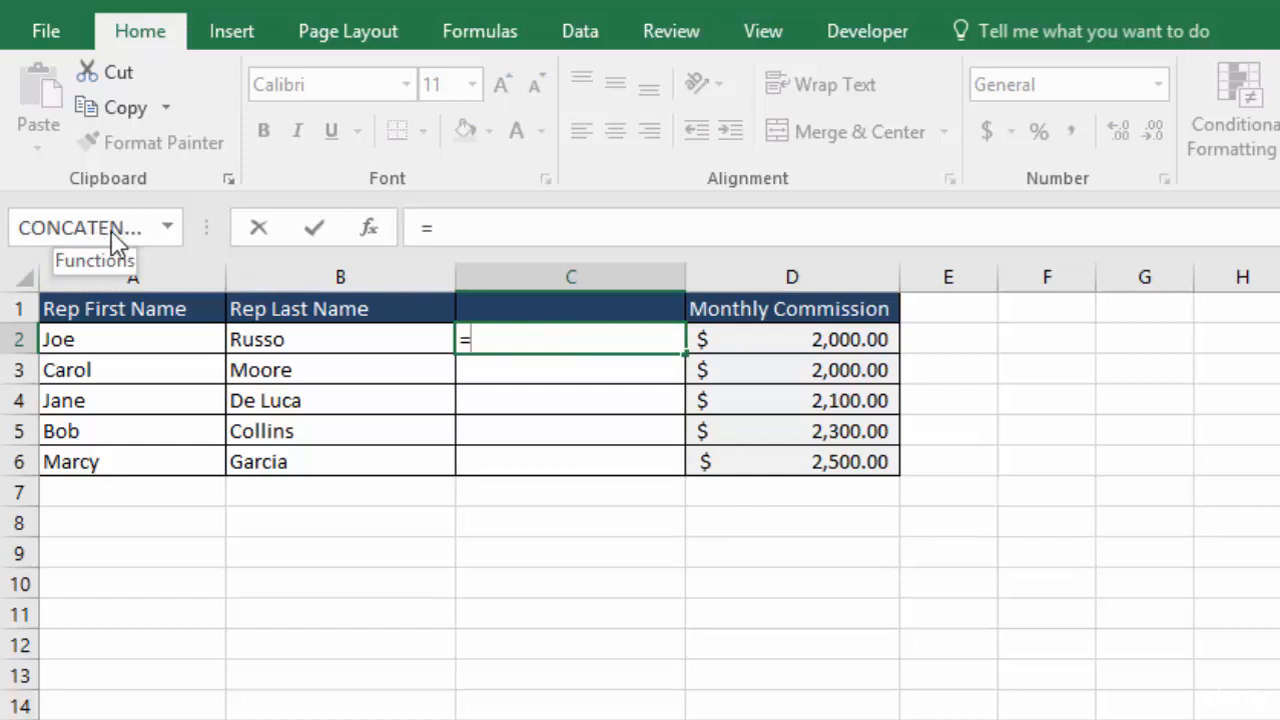
click(168, 228)
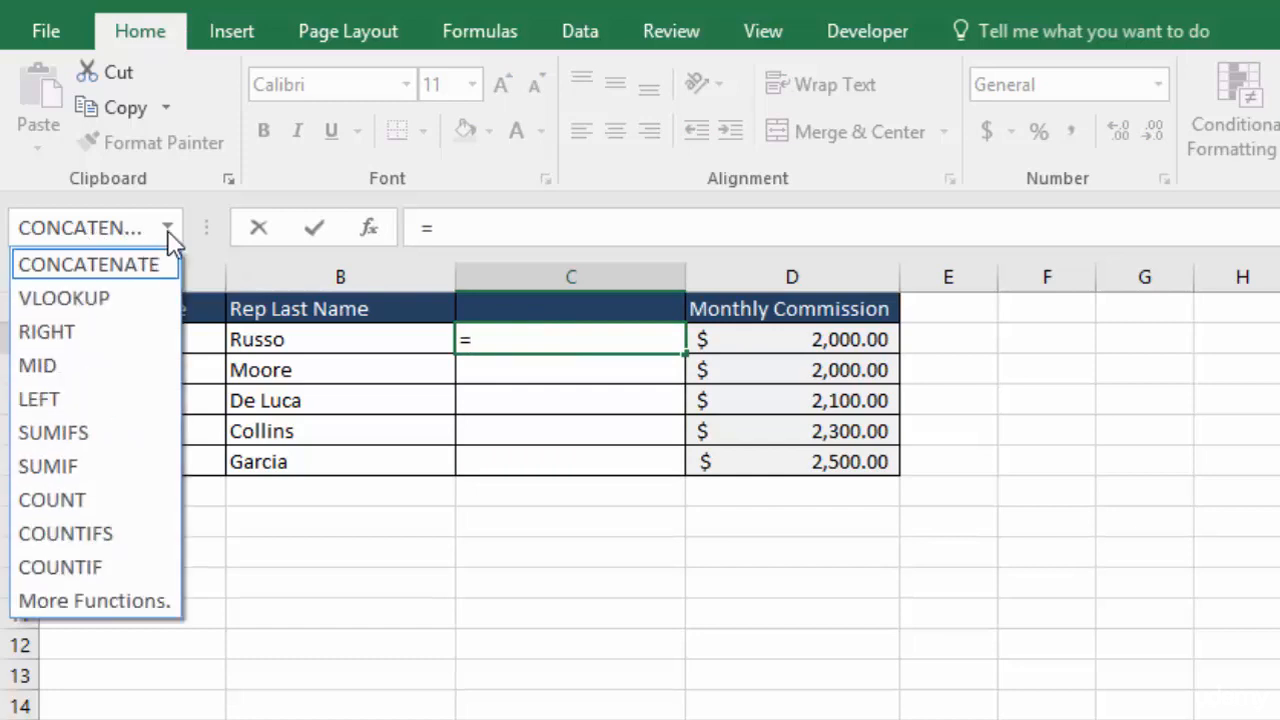
click(171, 226)
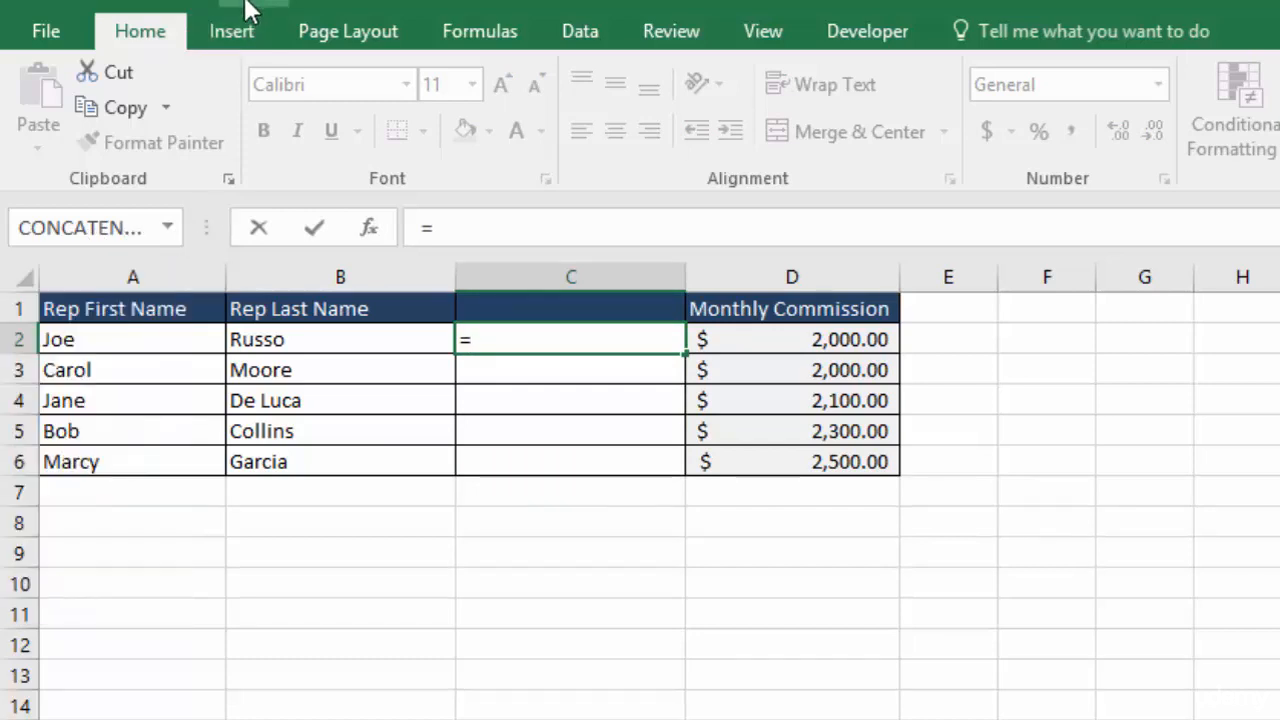
click(493, 33)
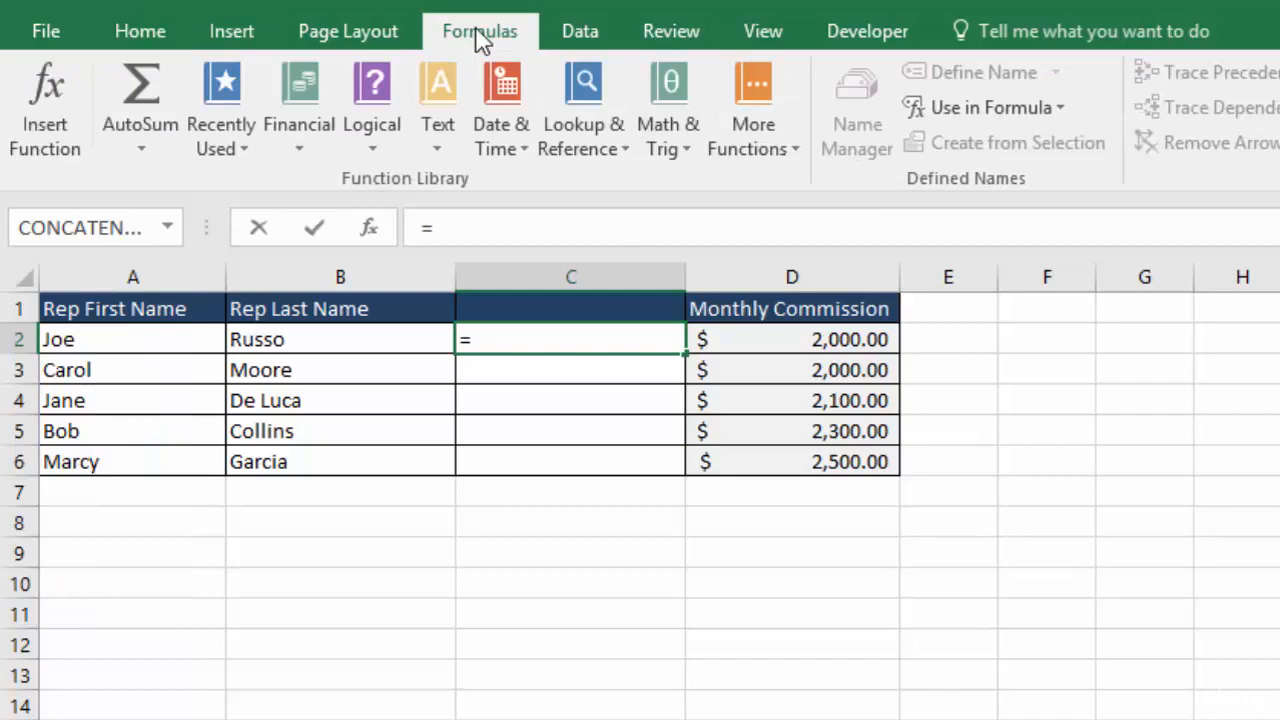
click(38, 105)
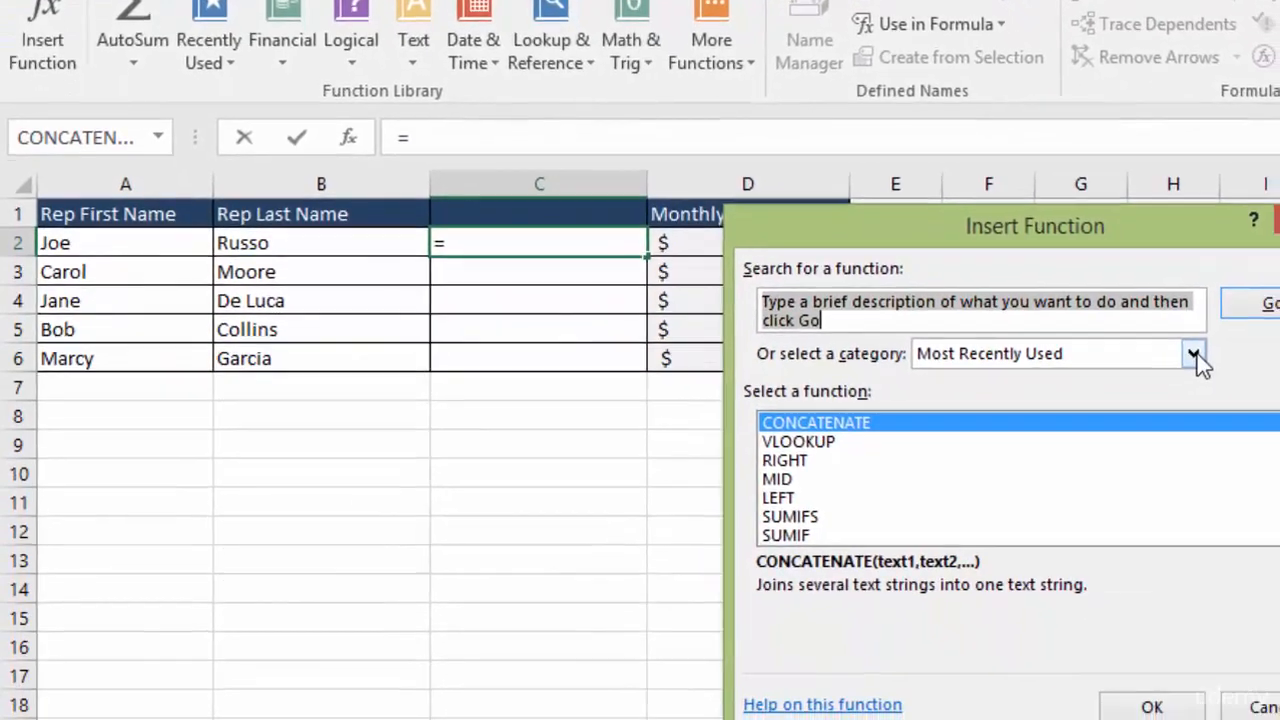
click(1195, 354)
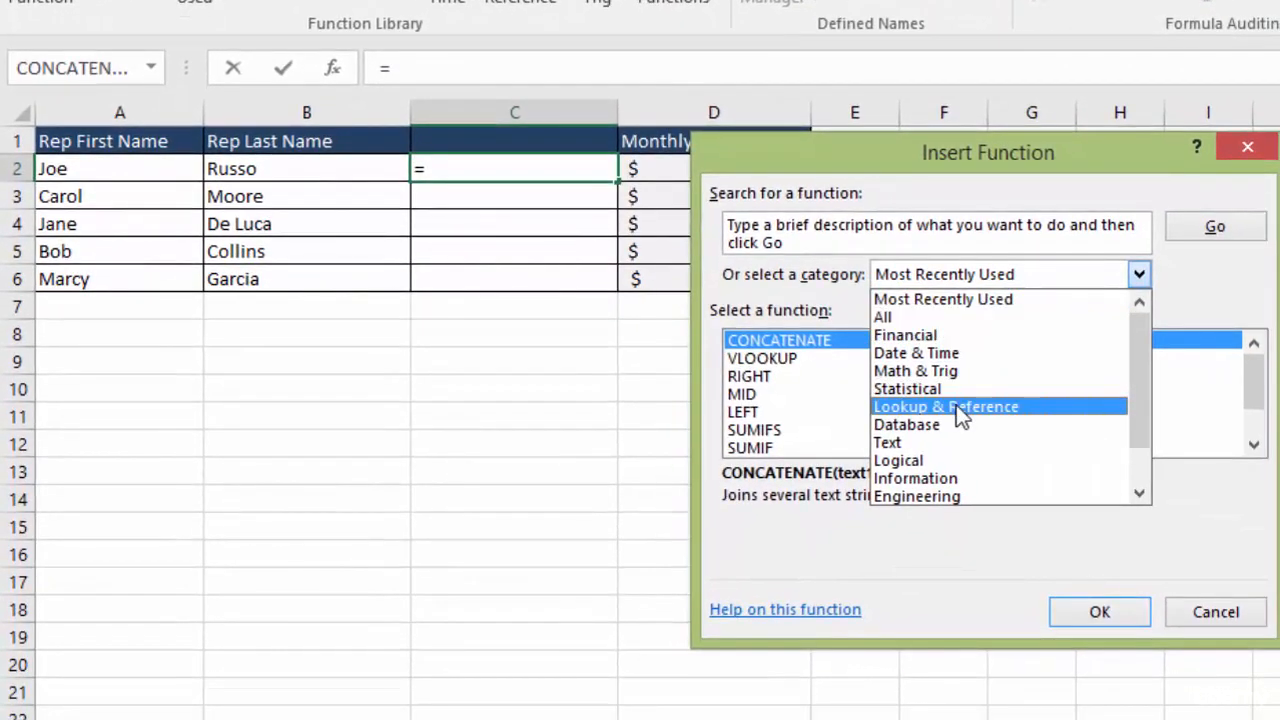
click(953, 447)
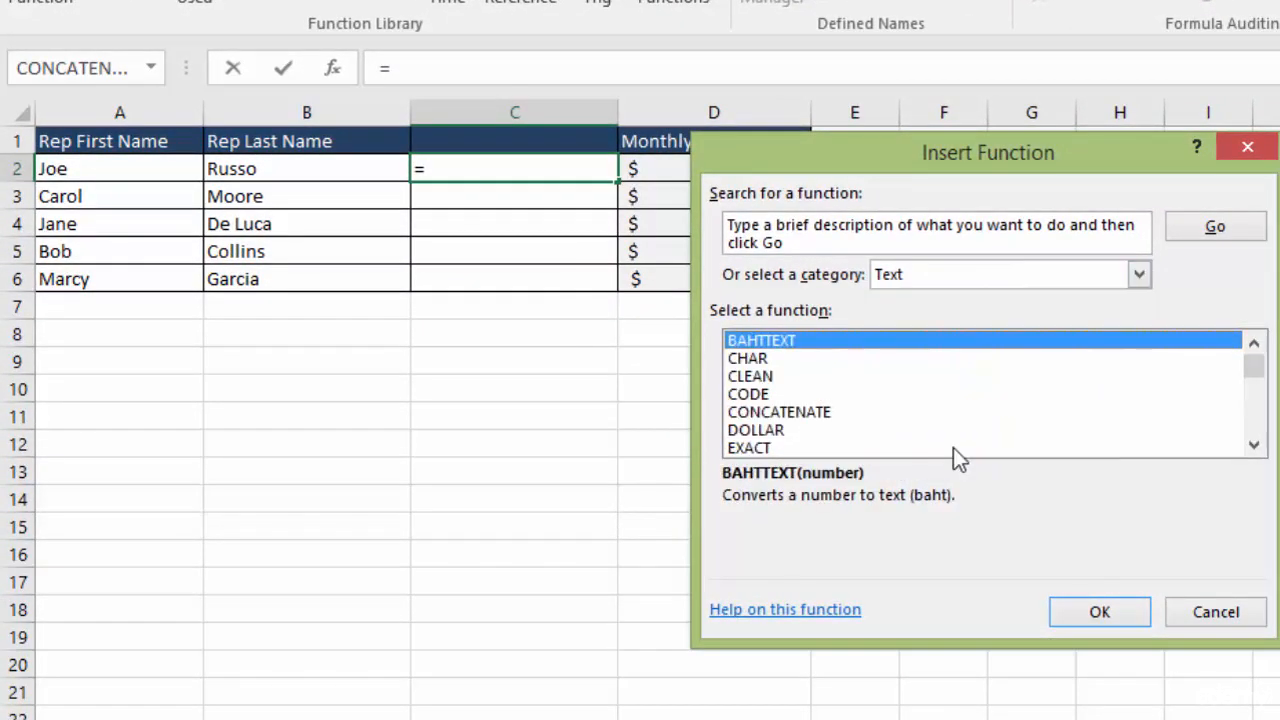
double_click(808, 412)
Set the CONCATENATE arguments to A2, a quoted space " " and B2, and enter the formula in C2.
drag(752, 171, 785, 167)
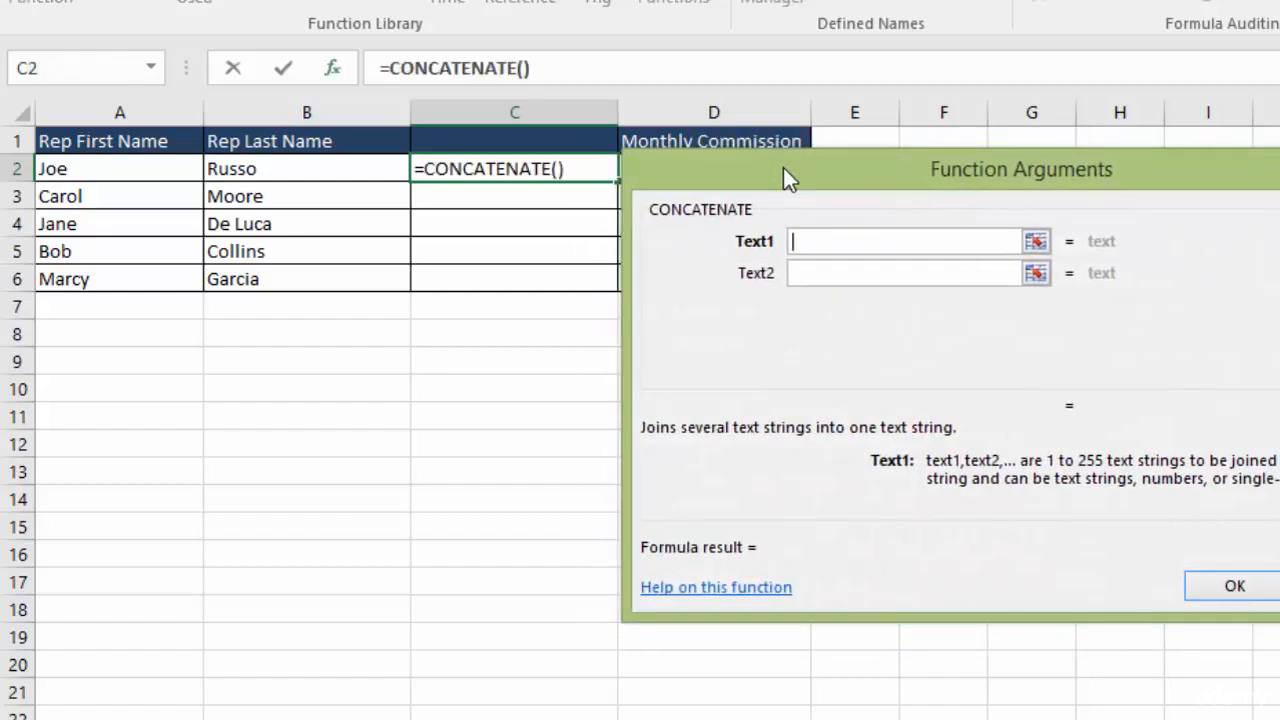
click(88, 169)
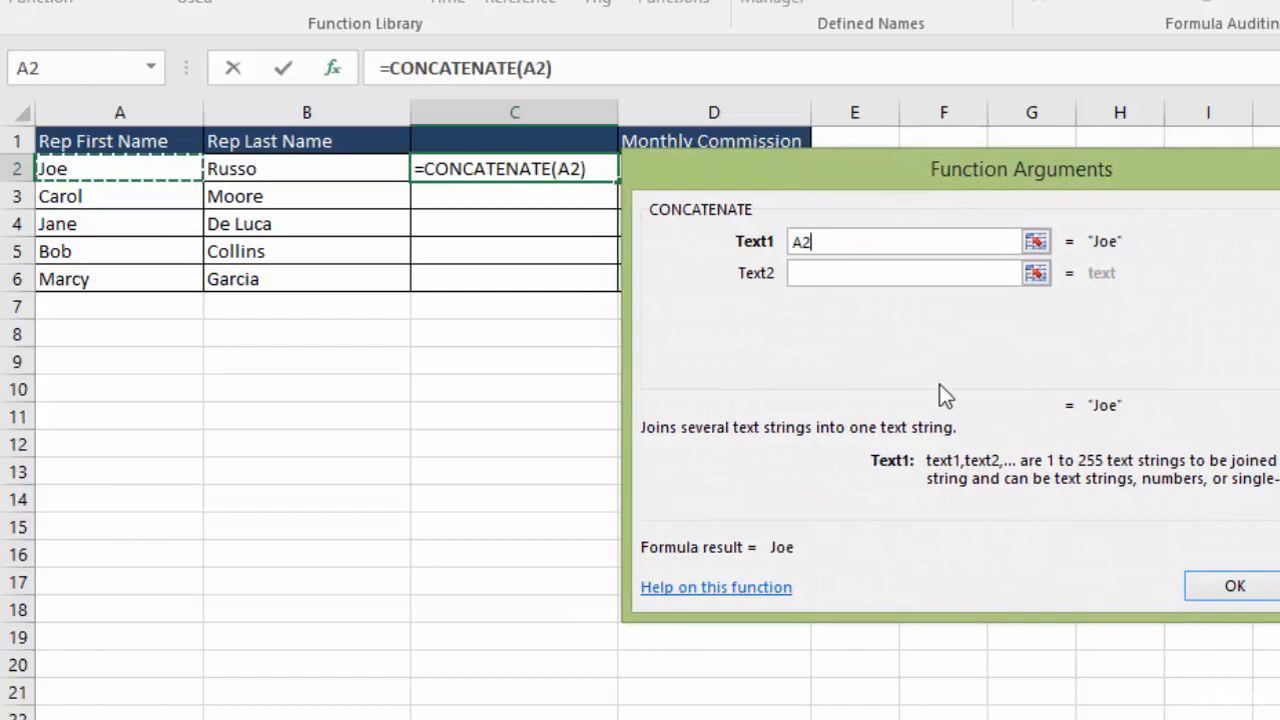
click(844, 272)
text(")
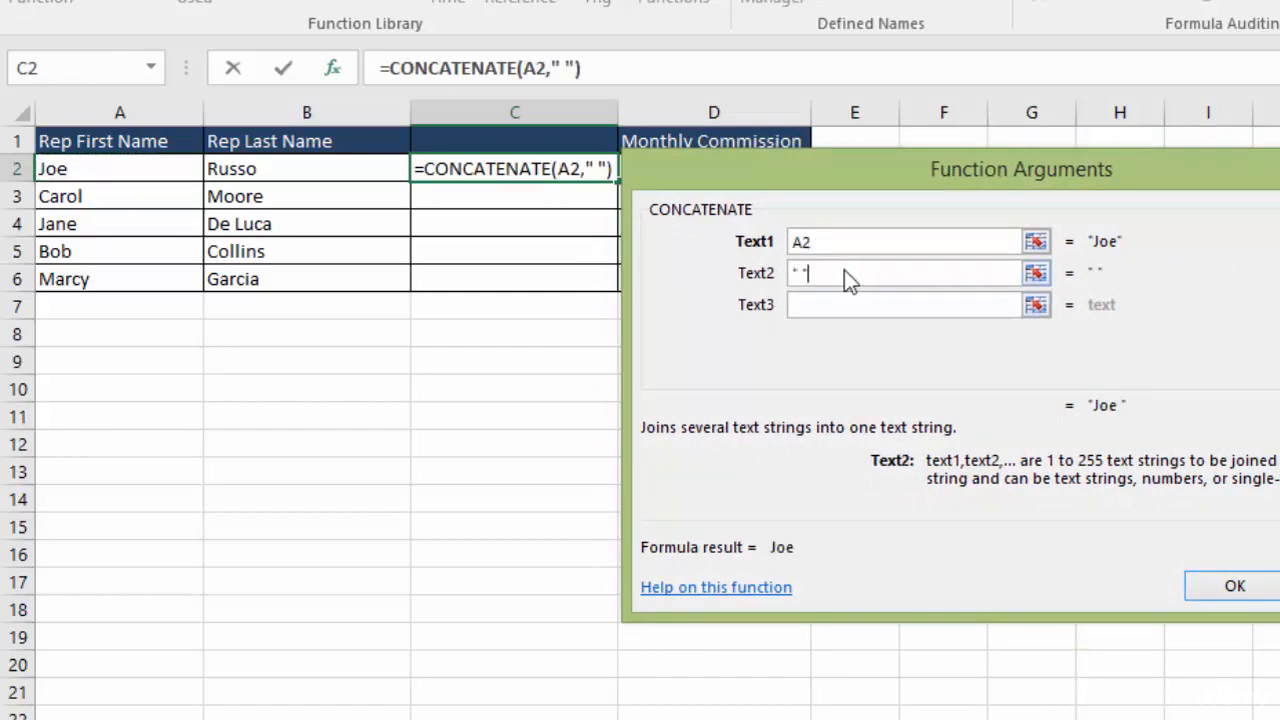
click(829, 304)
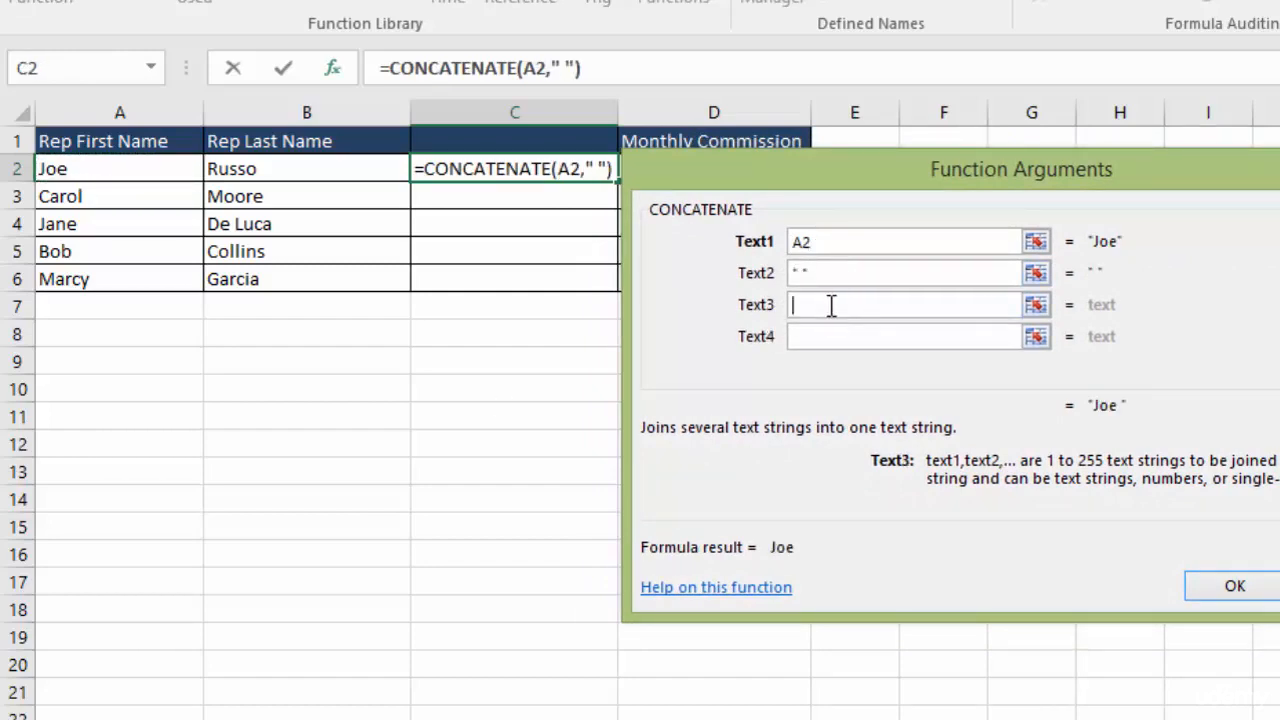
click(285, 168)
drag(790, 188, 823, 180)
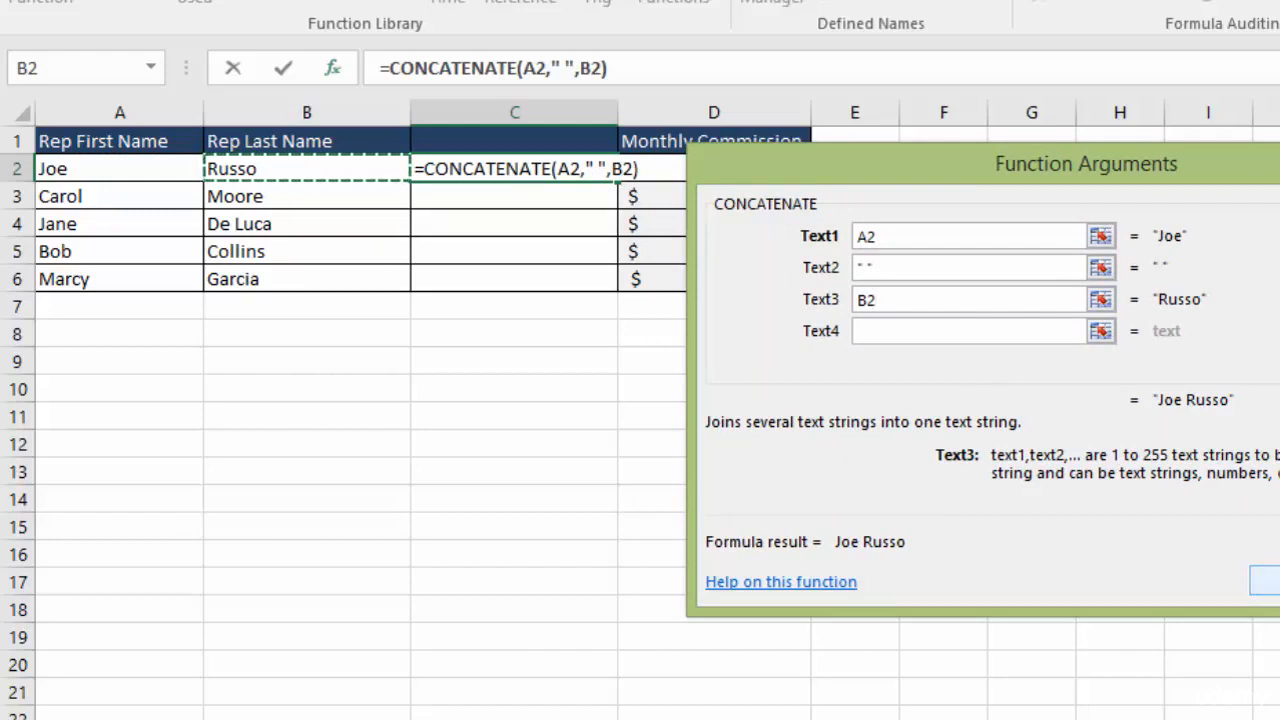
click(1265, 581)
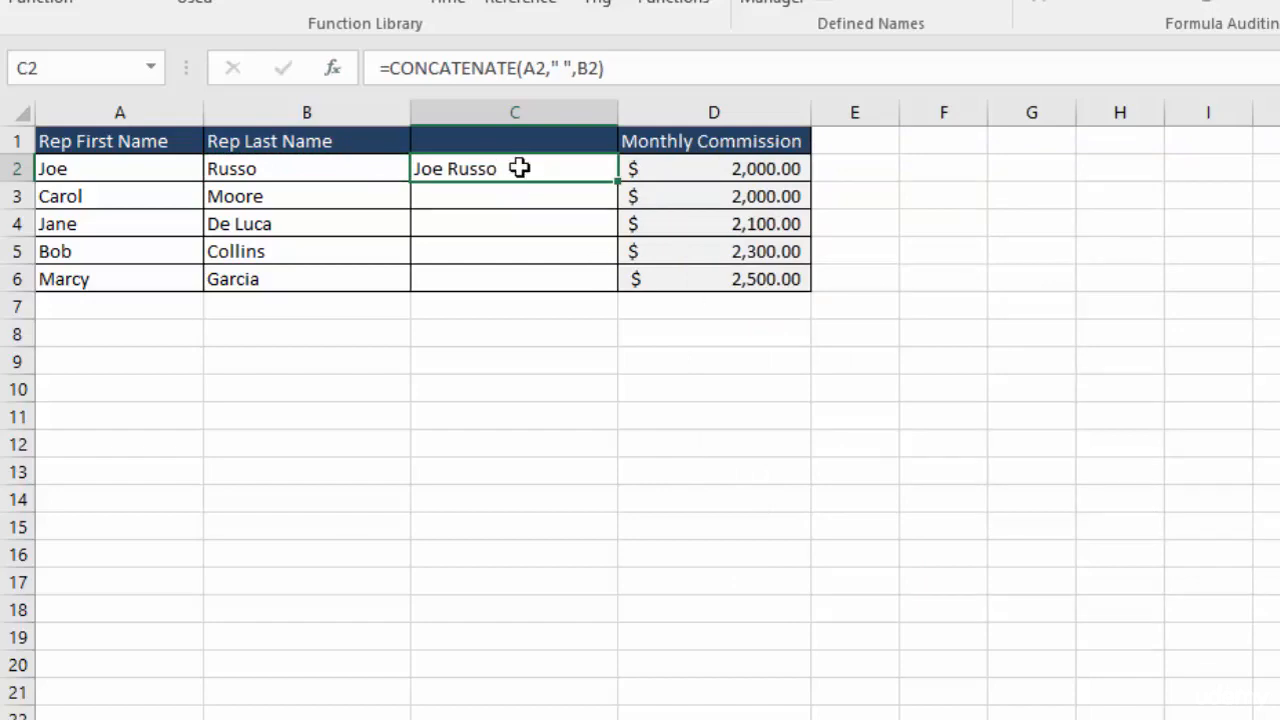
Replace the content of cell C2 with the formula =CONCATENATE(A2&" "&B2), joining the names and space with ampersands.
key(Delete)
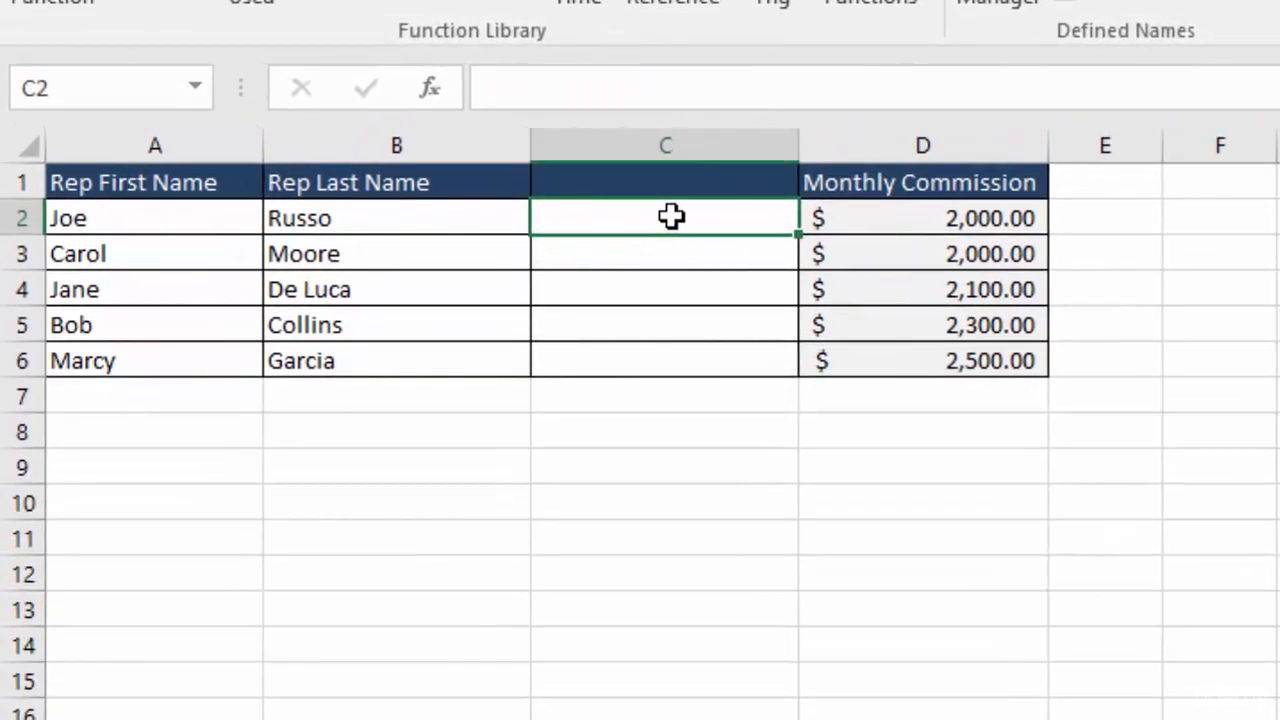
text(=Con)
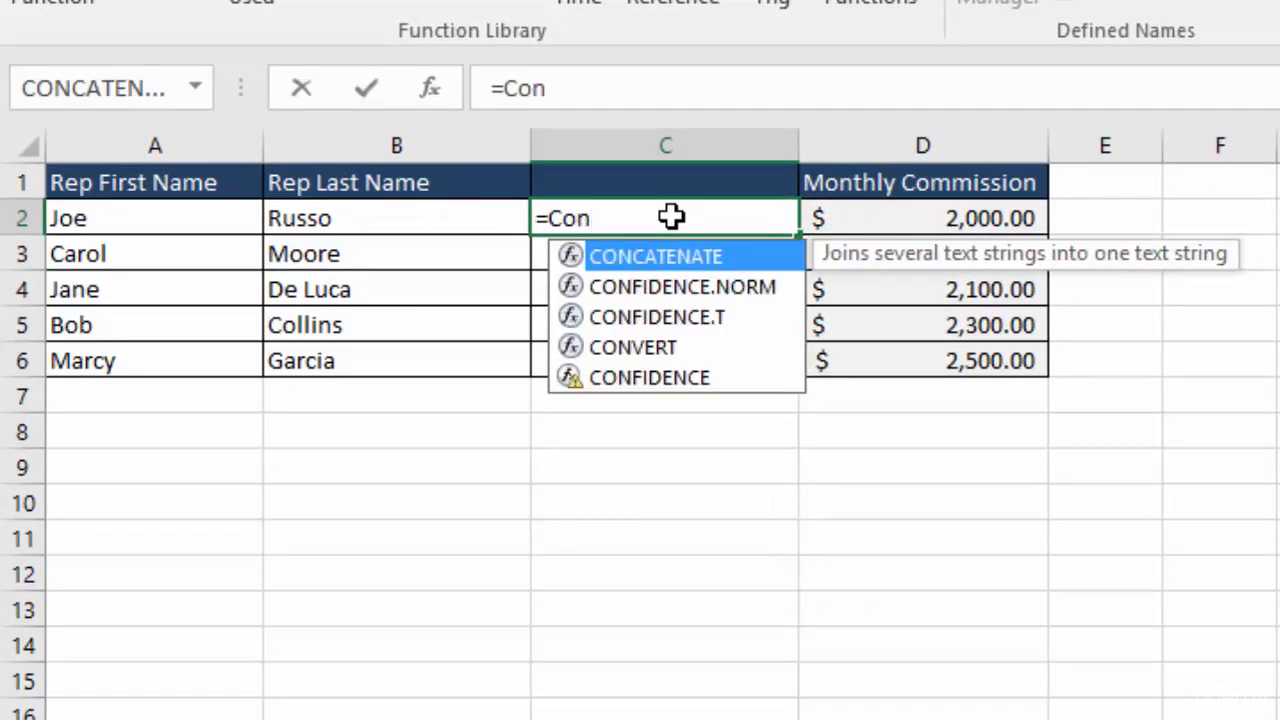
text(catenate()
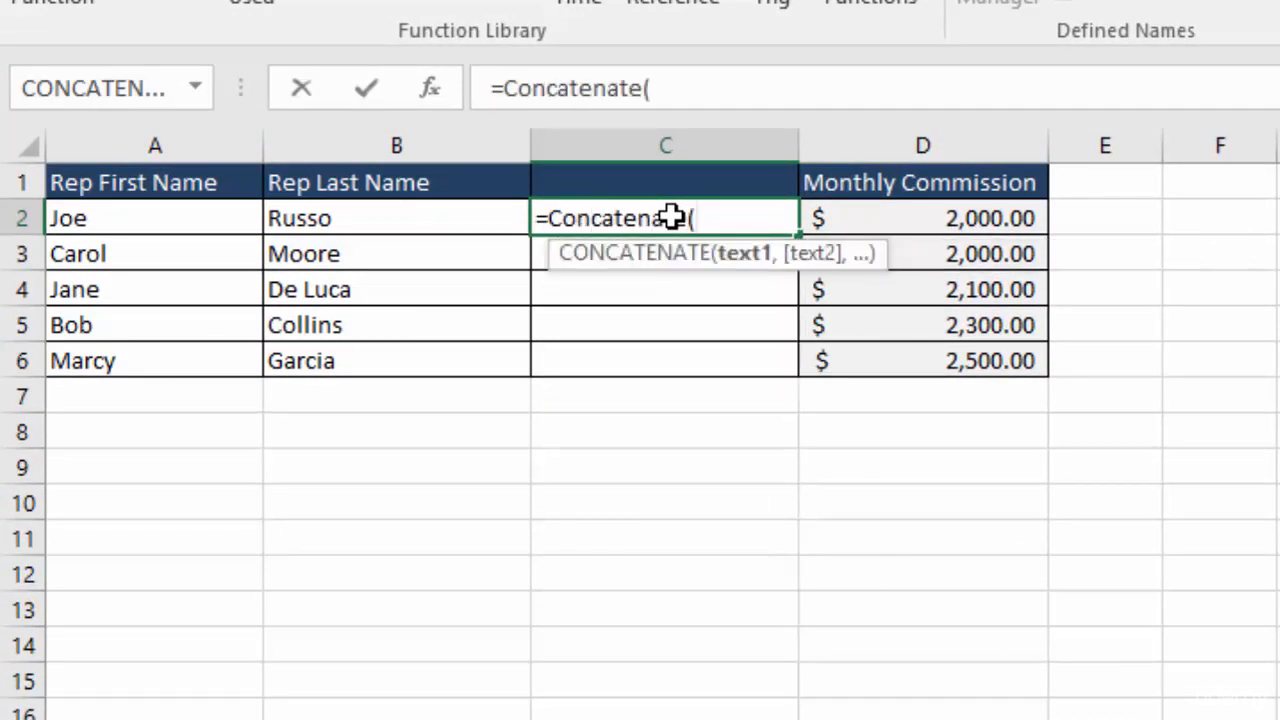
text(A)
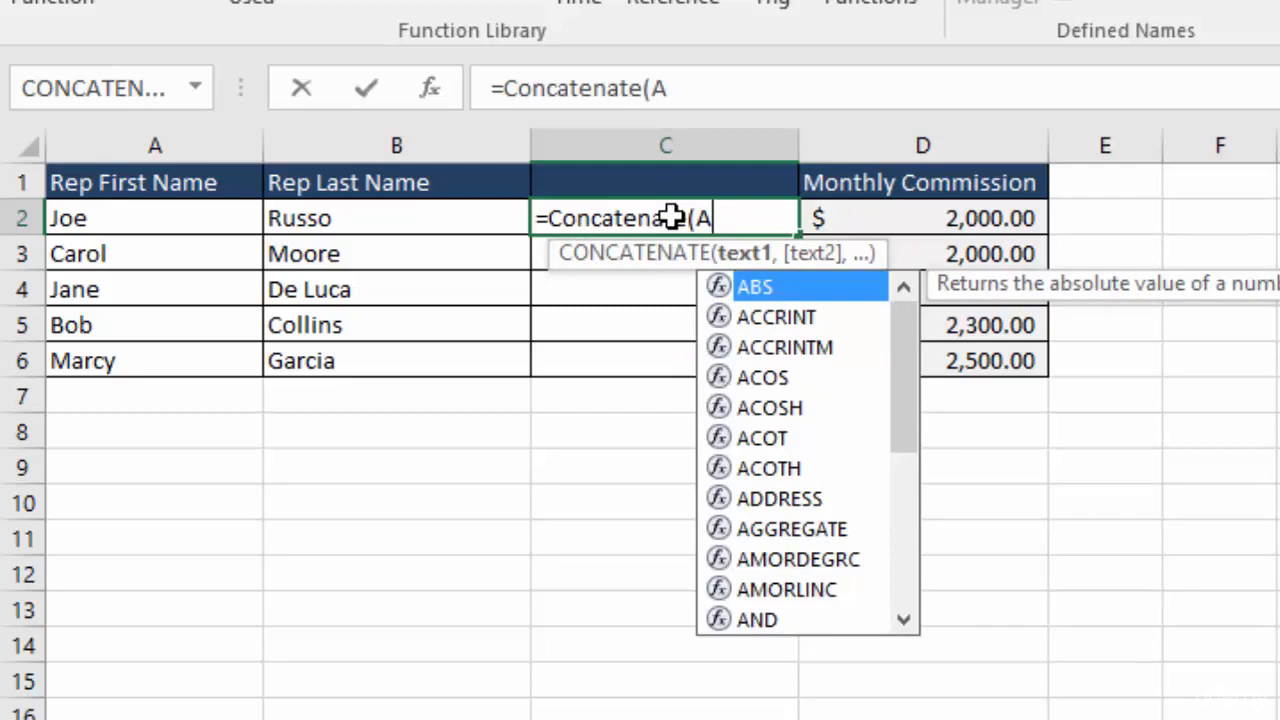
text(2)
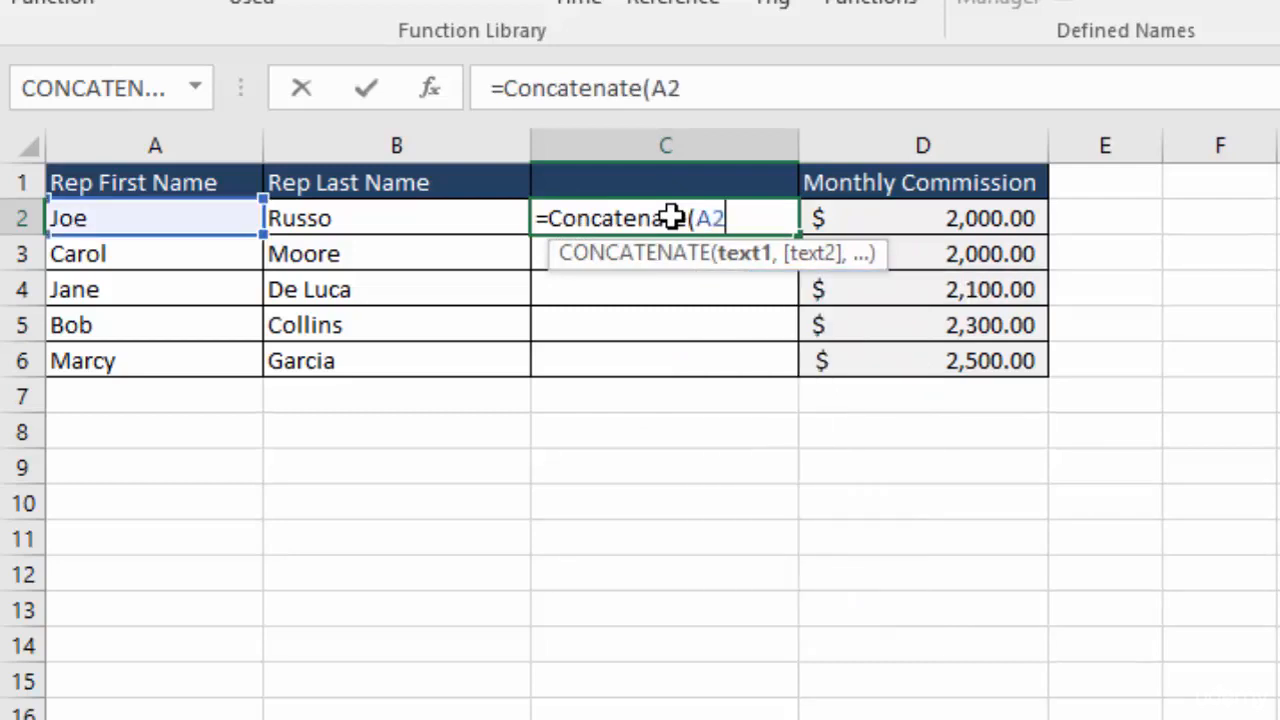
text(&")
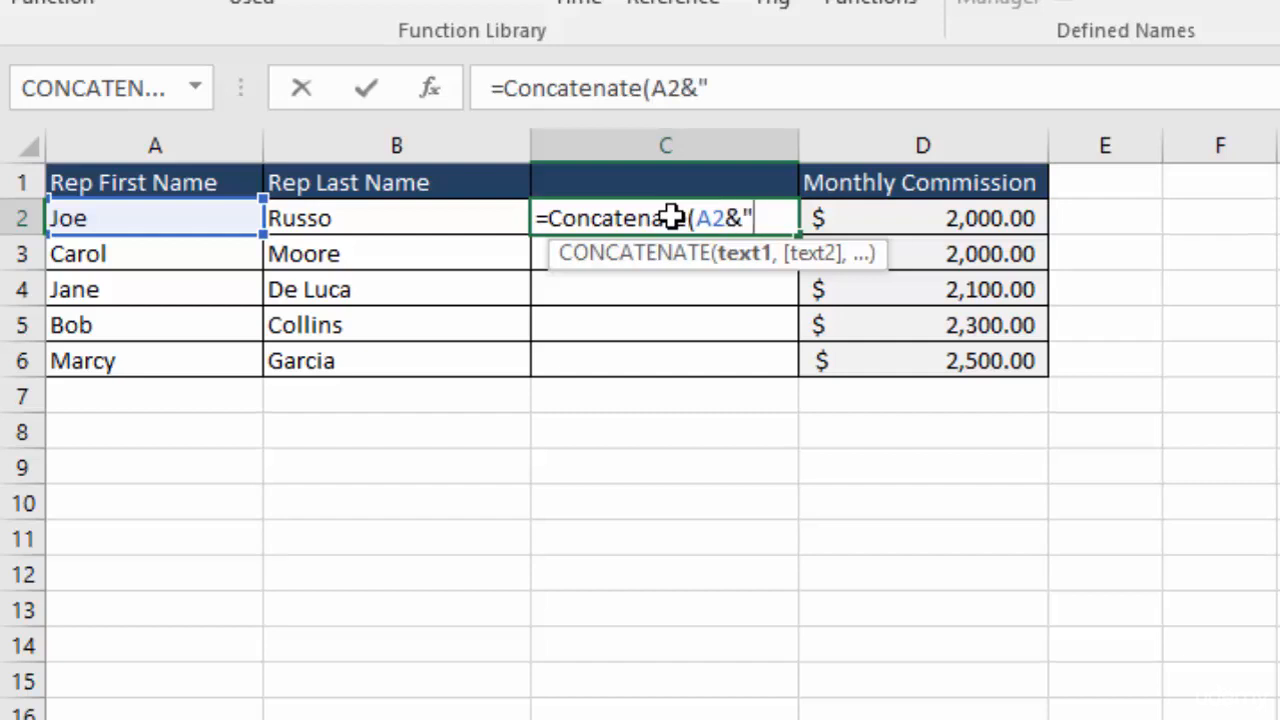
text( "&)
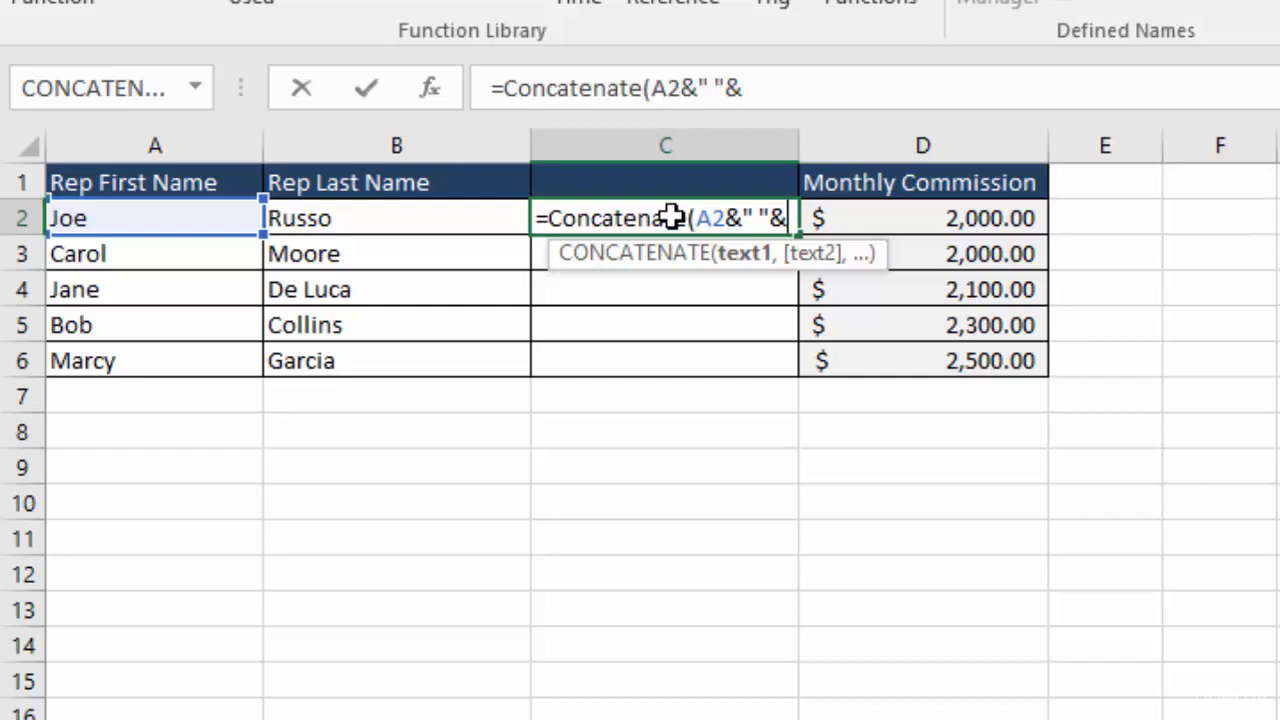
text(B2))
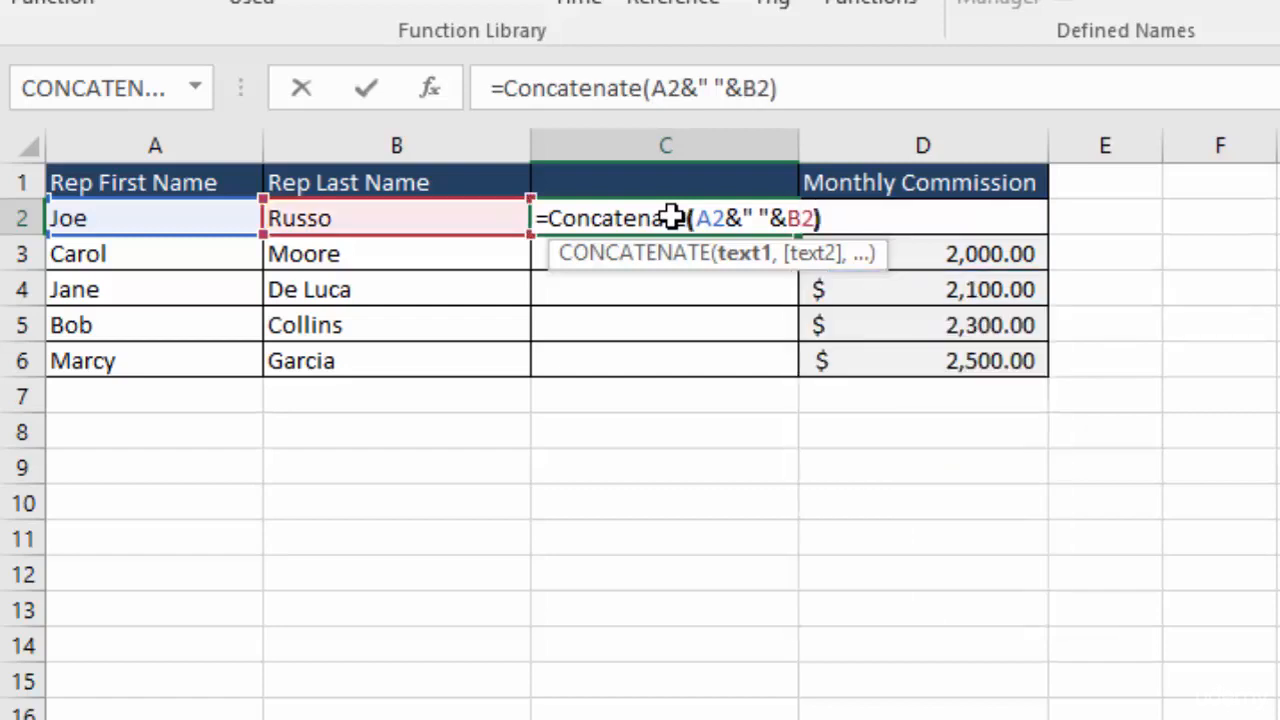
key(Return)
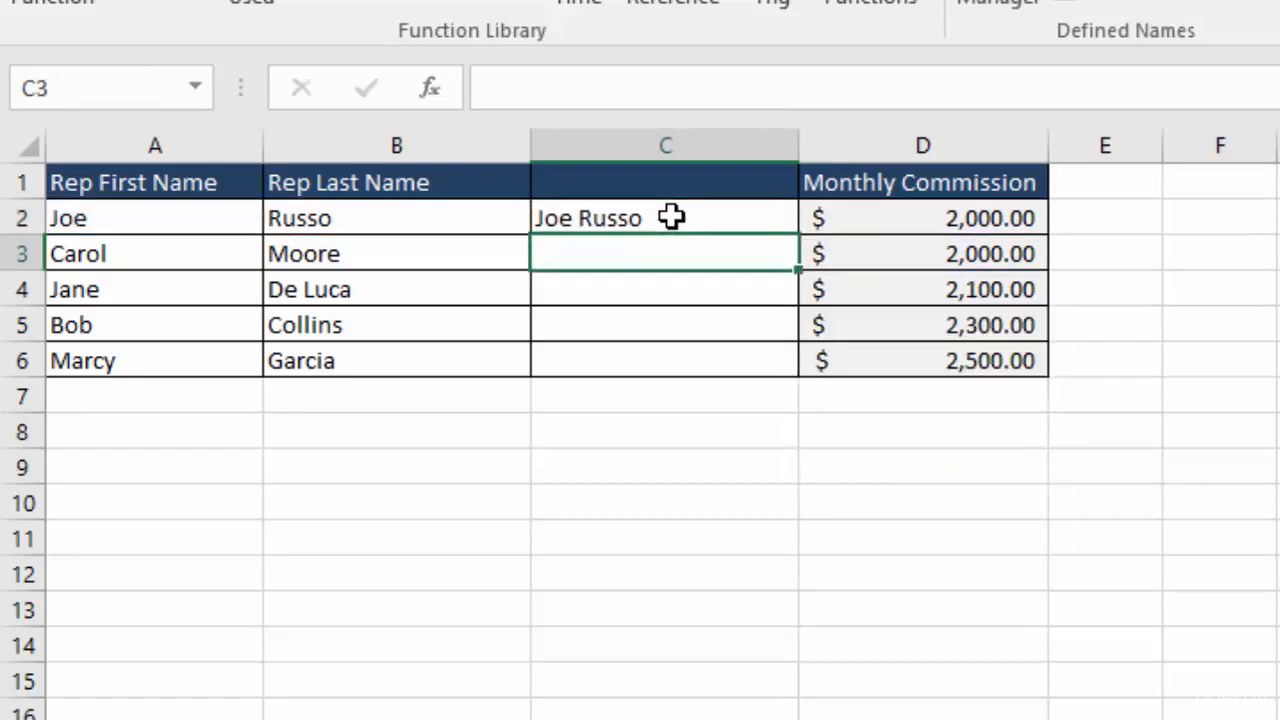
Fill the ampersand version of the CONCATENATE formula from C2 down through cell C6.
click(670, 217)
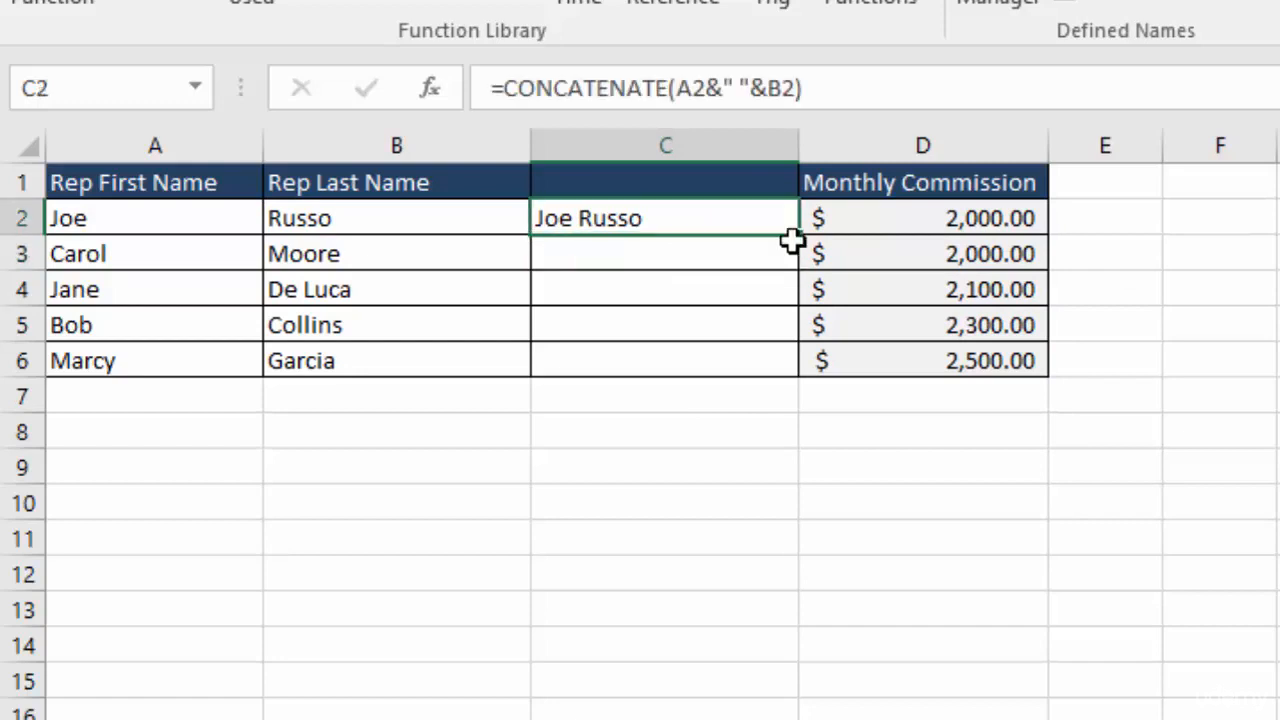
drag(799, 234, 820, 375)
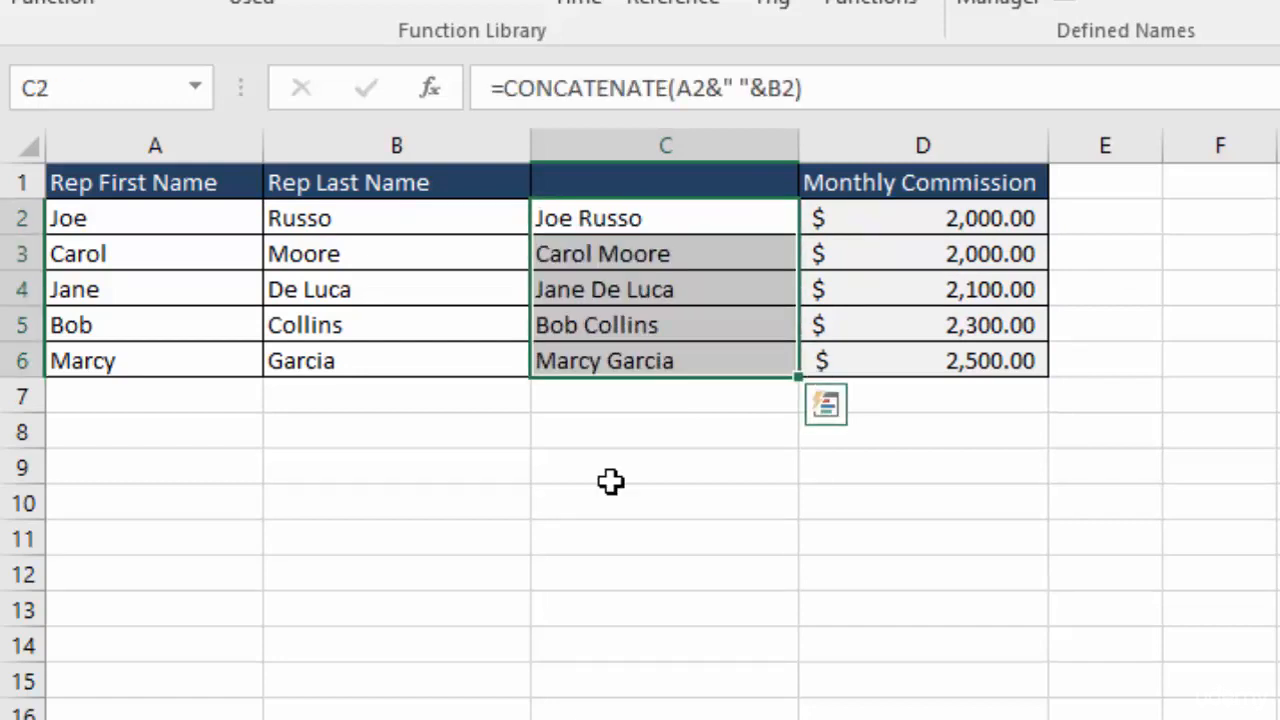